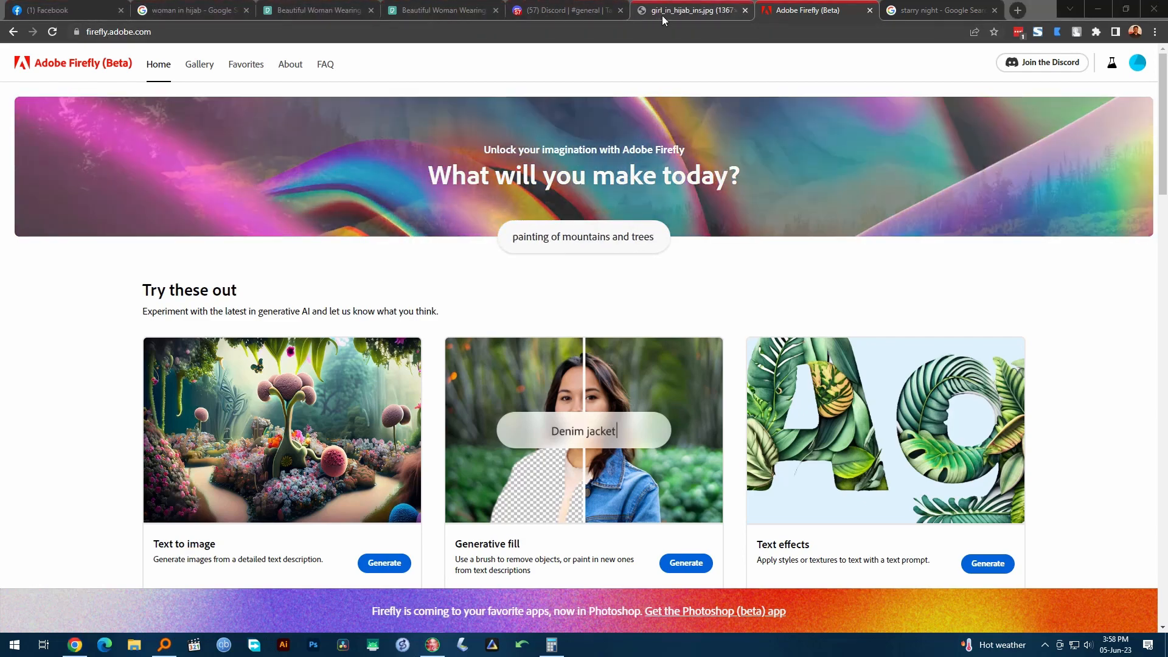
# - Open the Wikipedia Starry Night painting from the image results in its own browser tab and copy the image
pyautogui.click(931, 10)
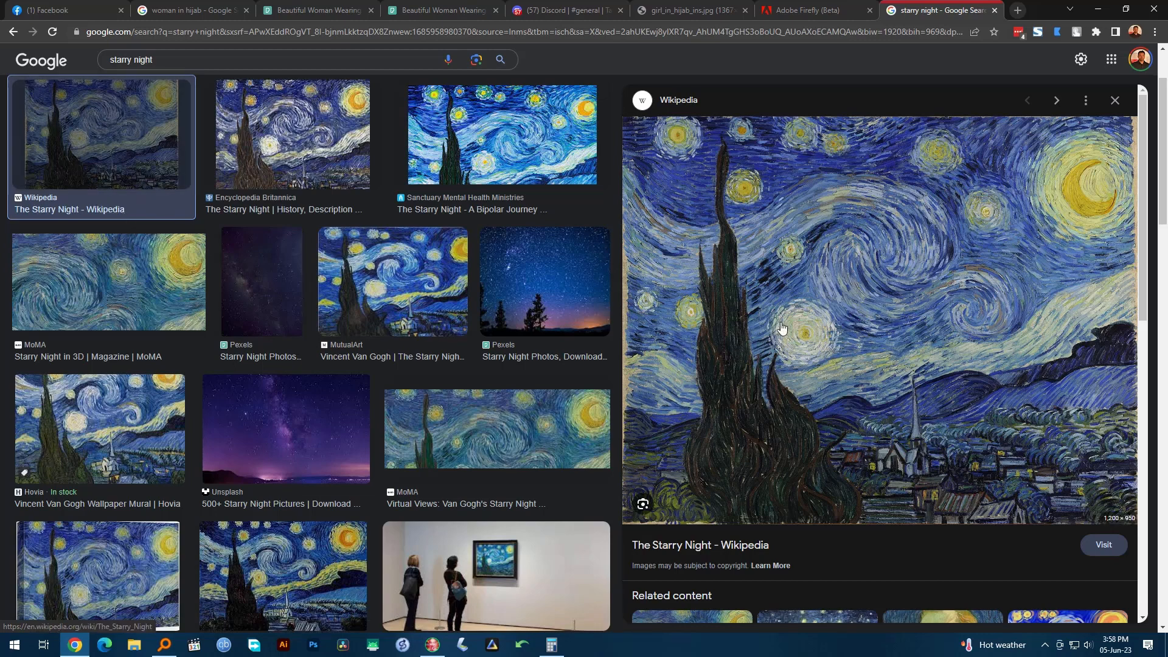
pyautogui.rightClick(811, 282)
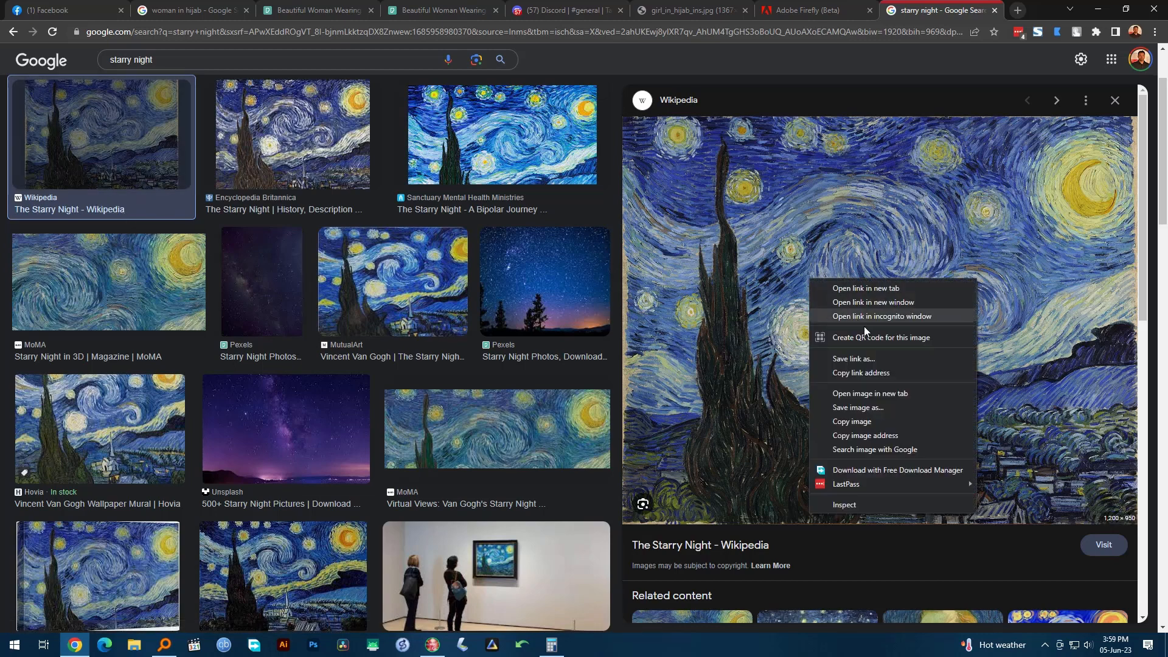
pyautogui.click(867, 393)
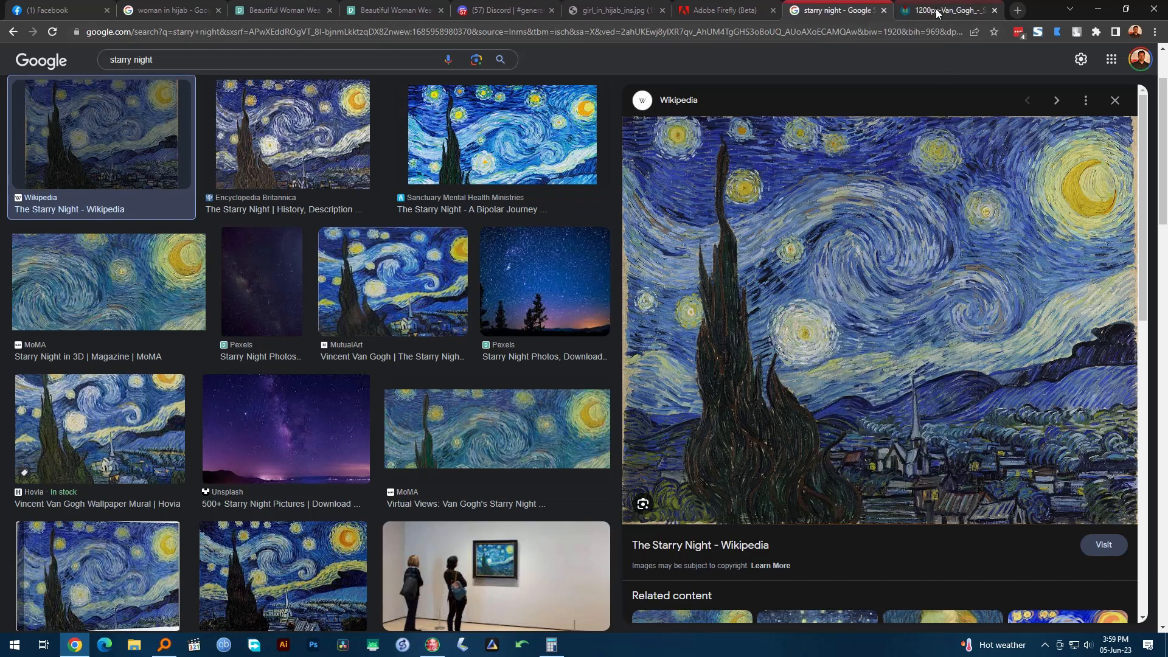
pyautogui.click(946, 10)
pyautogui.rightClick(594, 253)
pyautogui.click(633, 276)
# - Search for "photopea online" in a new browser tab and open the Photopea online photo editor
pyautogui.click(1017, 9)
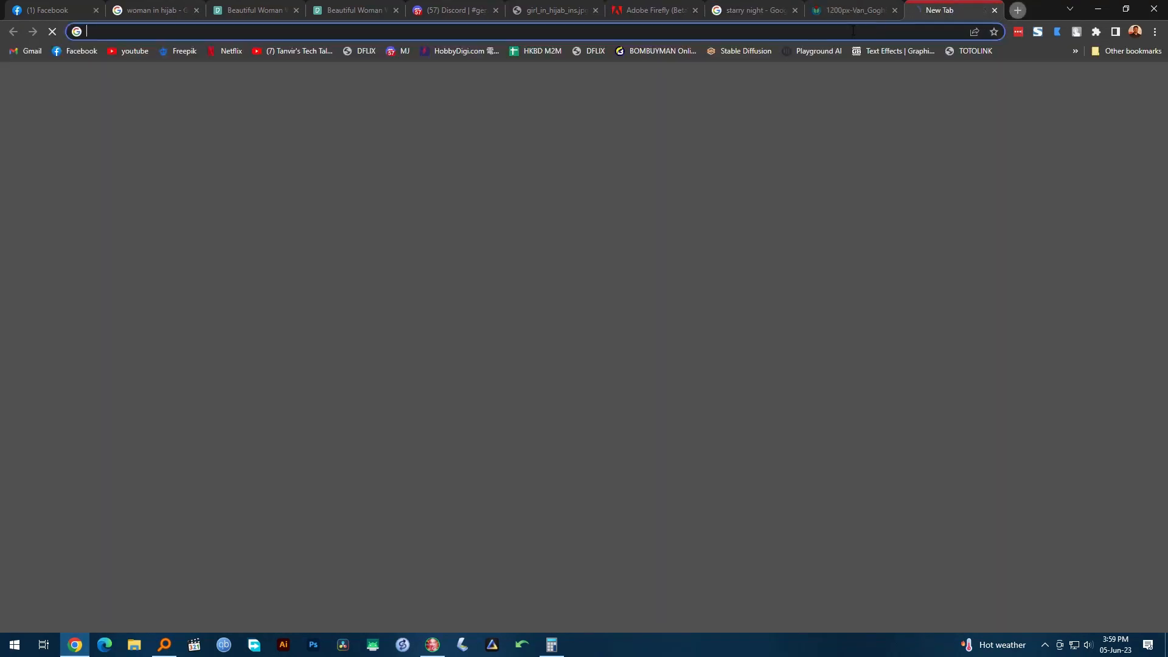
pyautogui.click(852, 30)
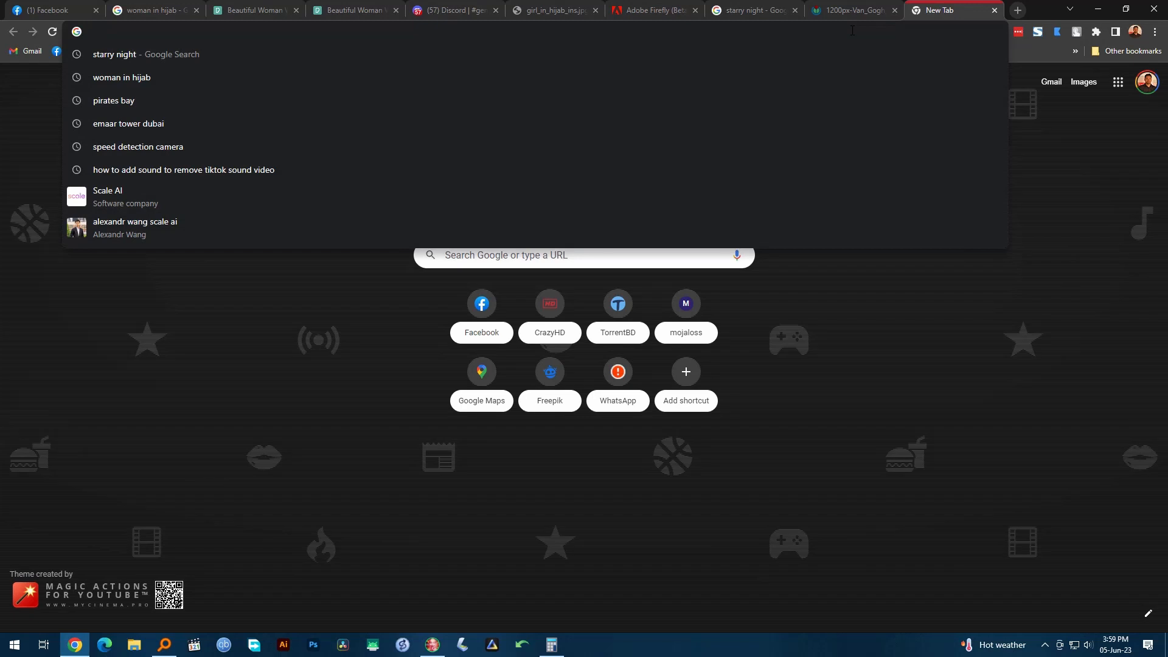
pyautogui.write('phot')
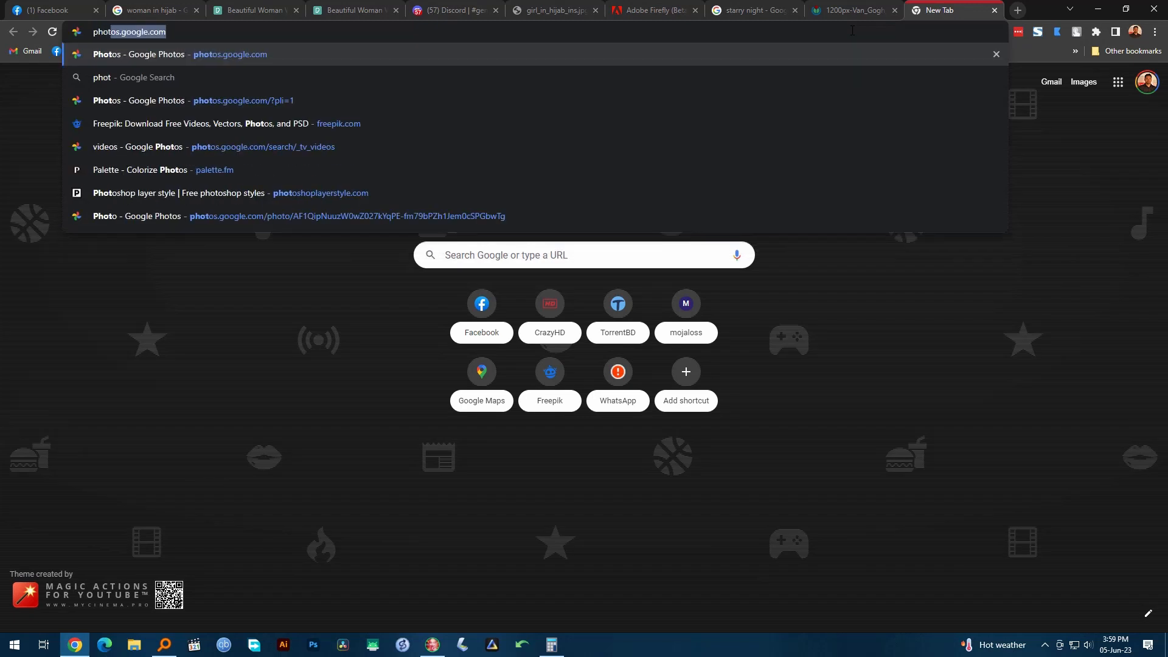
pyautogui.press('BackSpace')
pyautogui.write('opea')
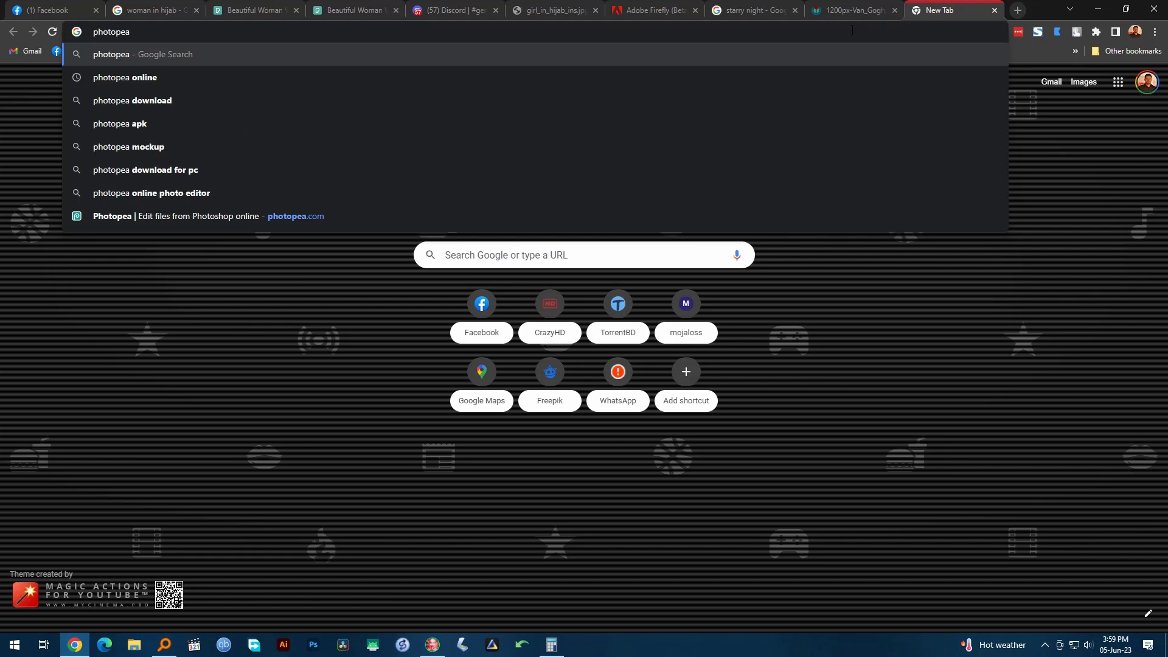
pyautogui.press('Down')
pyautogui.press('Return')
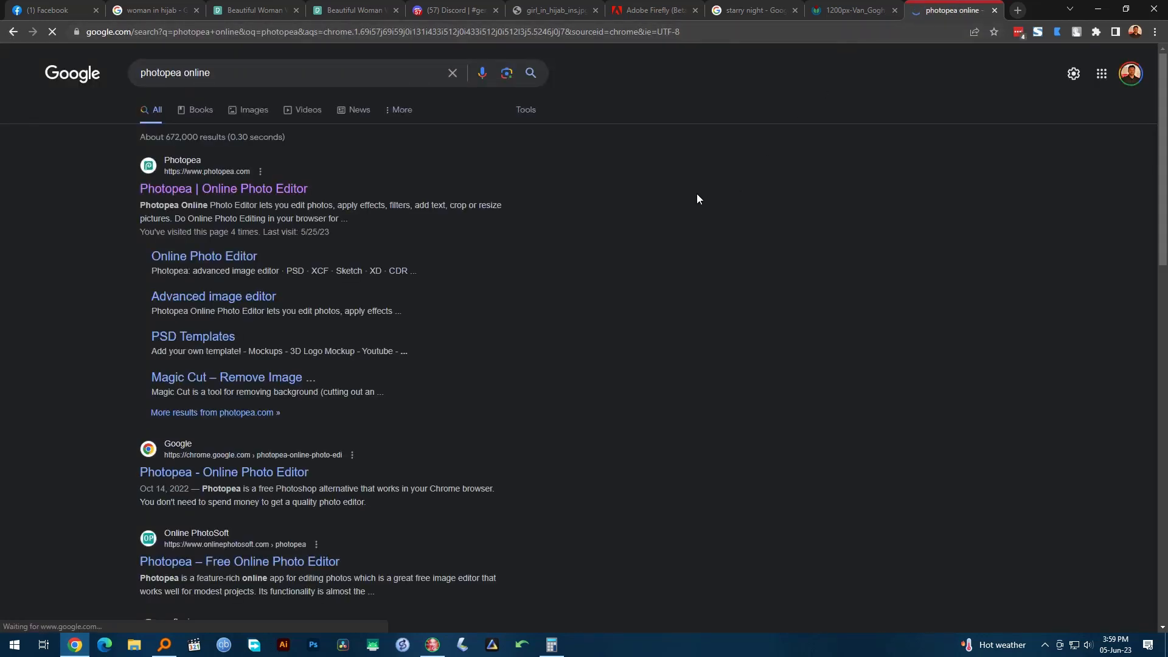
pyautogui.click(283, 194)
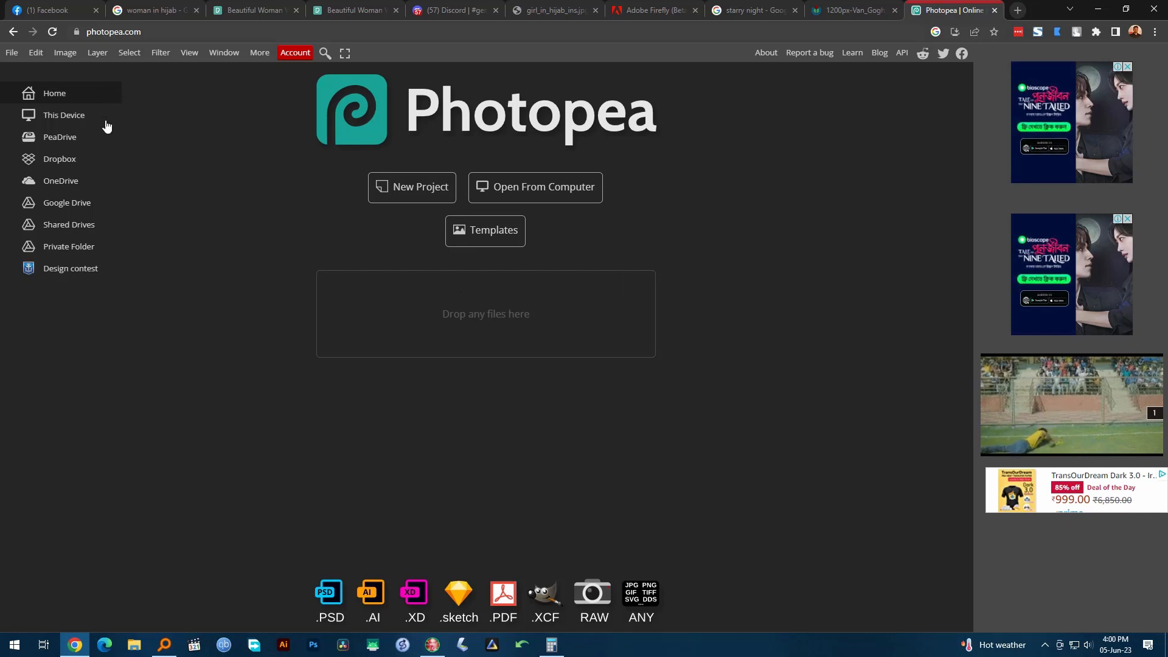
# - Create a new project 1920 pixels wide and 1080 pixels high with a white background
pyautogui.click(12, 53)
pyautogui.click(28, 71)
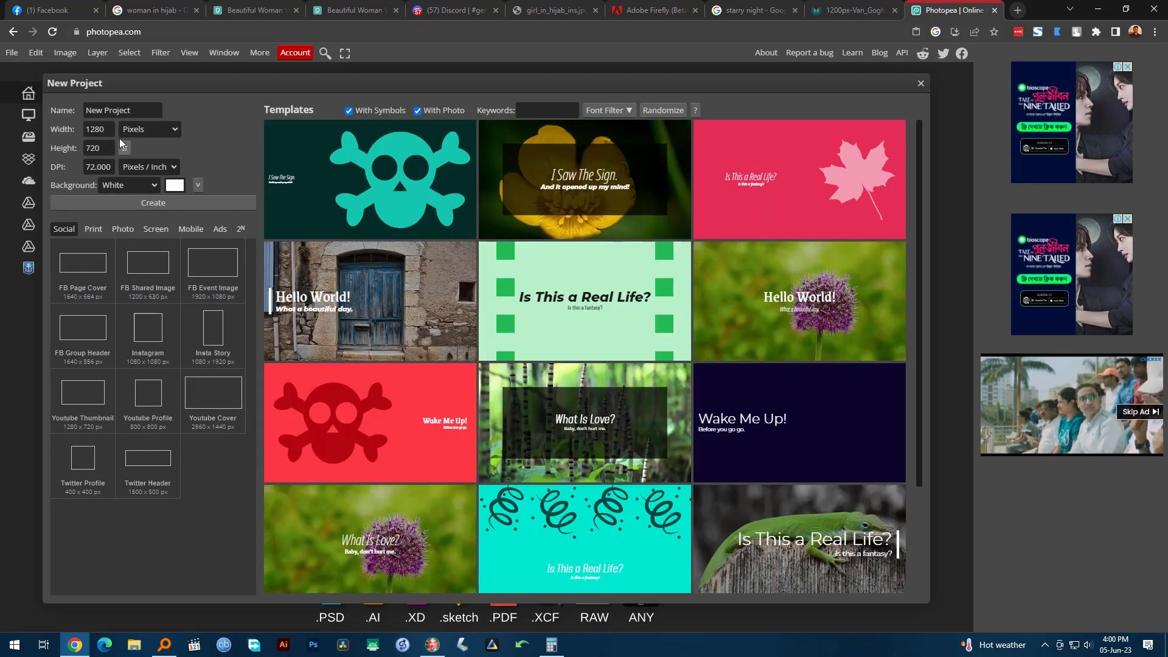
pyautogui.click(64, 125)
pyautogui.write('1920')
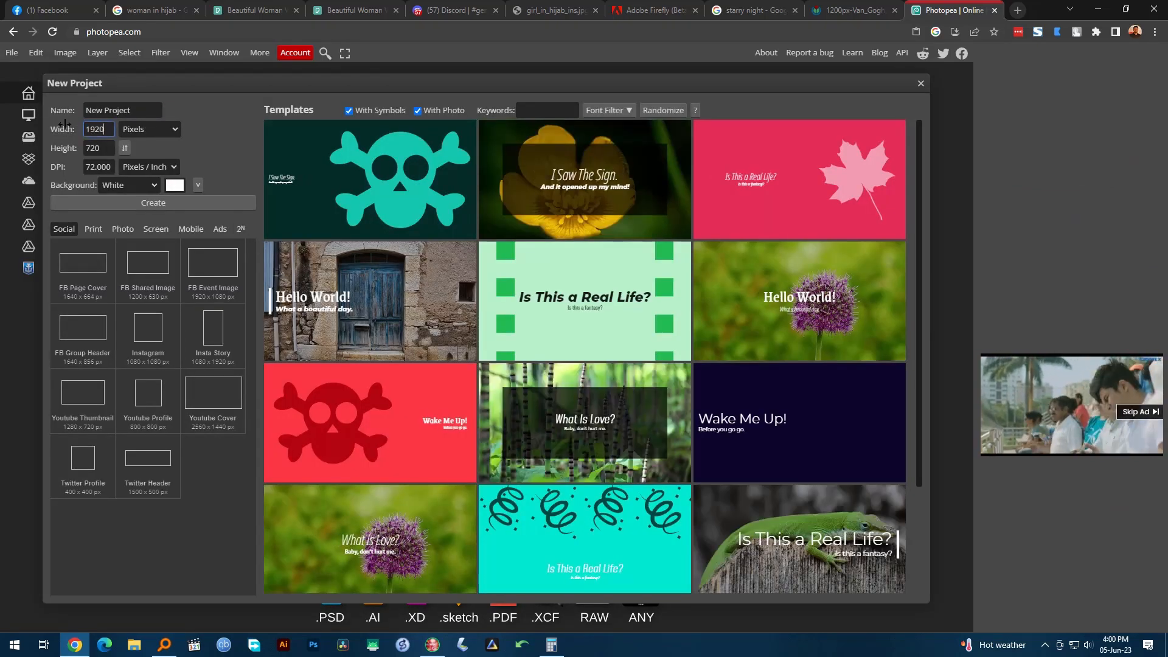
pyautogui.press('Tab')
pyautogui.press('Tab')
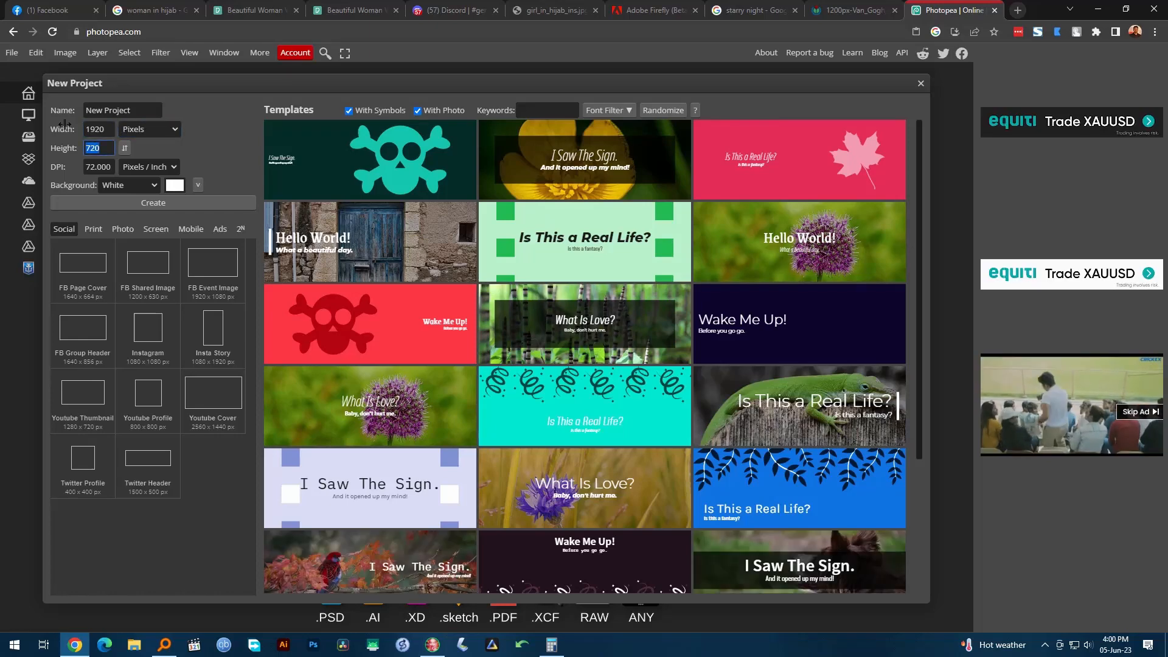
pyautogui.write('1080')
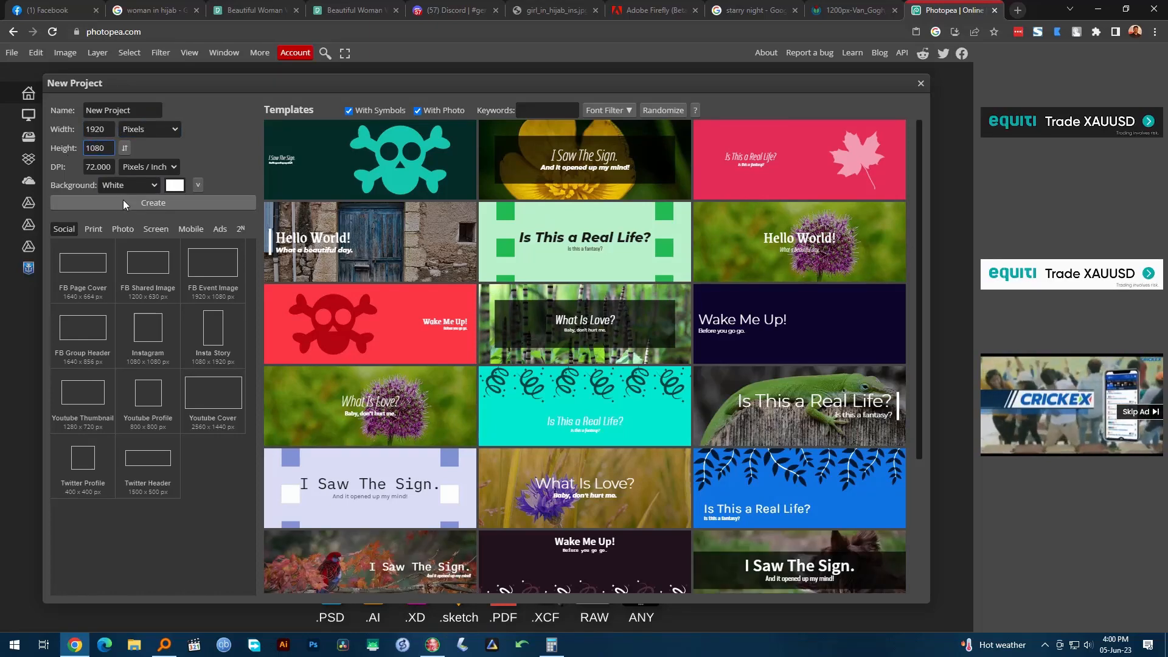
pyautogui.press('Return')
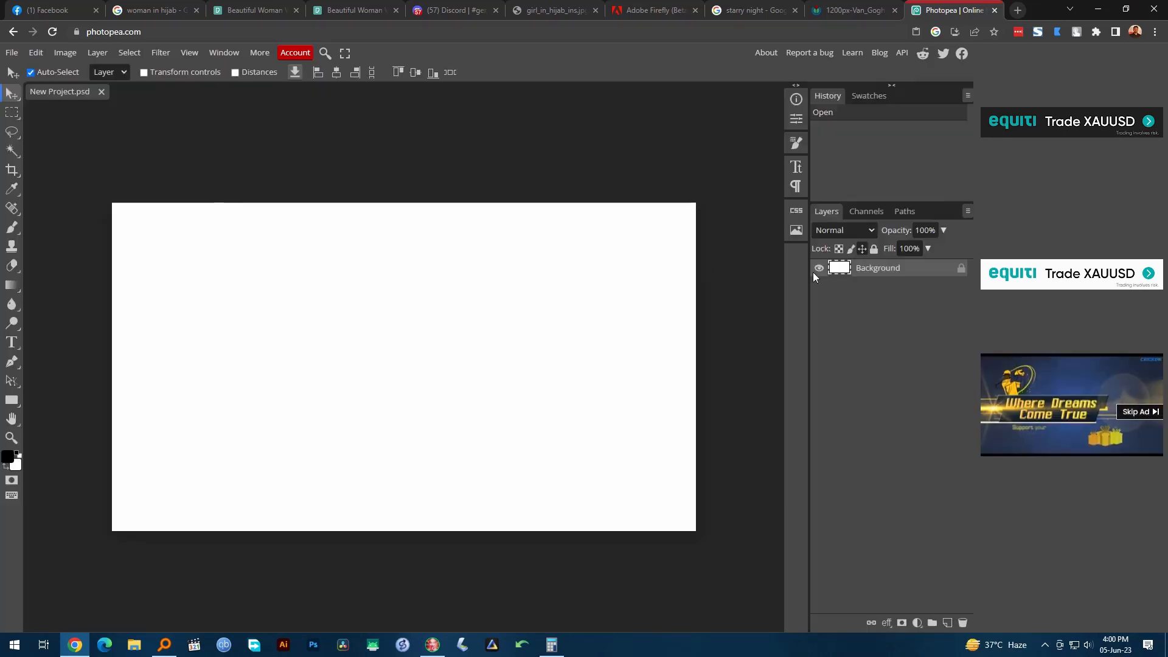
# - Add a new layer and paste the full-size Starry Night image from its browser tab into it
pyautogui.click(948, 623)
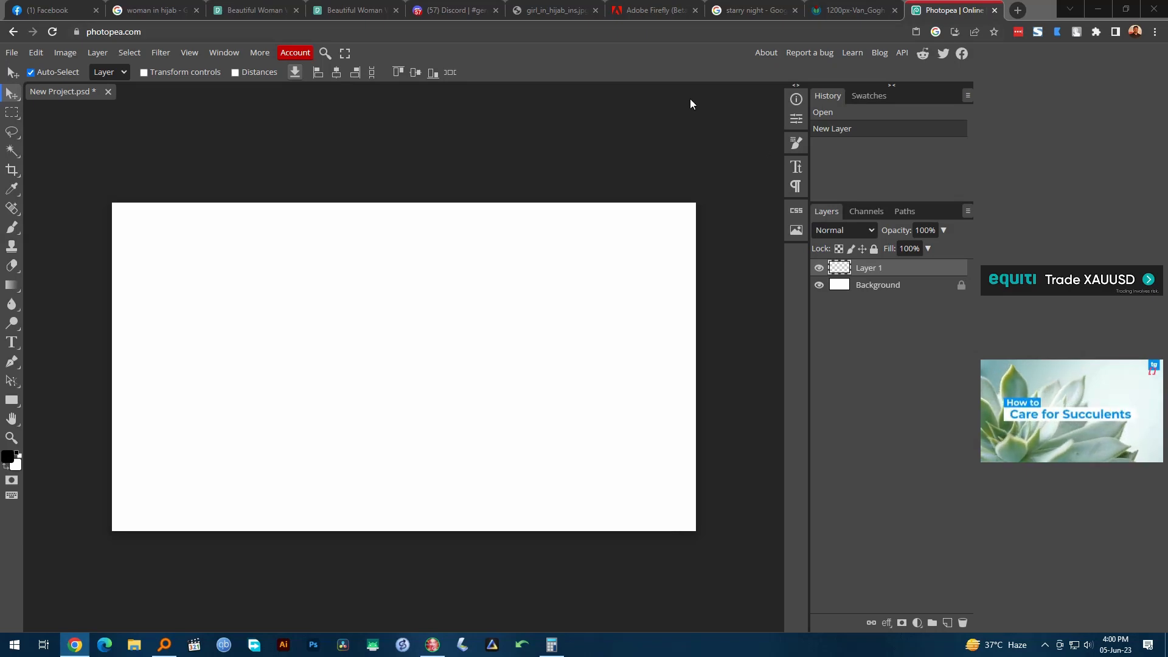
pyautogui.click(859, 10)
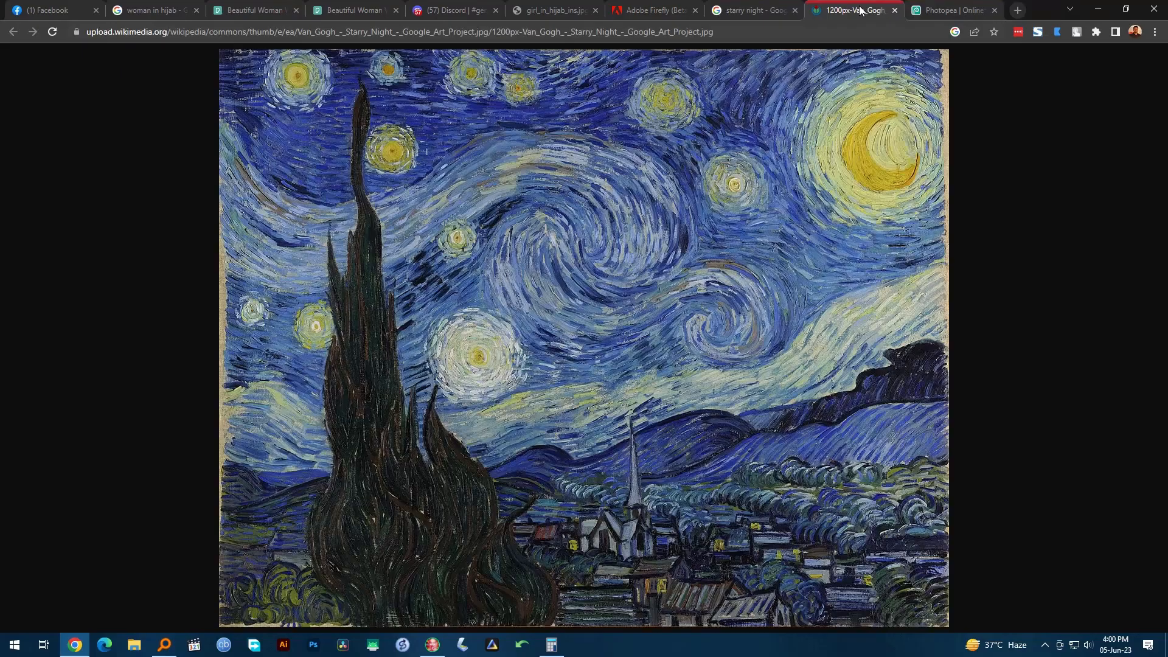
pyautogui.rightClick(597, 248)
pyautogui.click(634, 281)
pyautogui.click(917, 17)
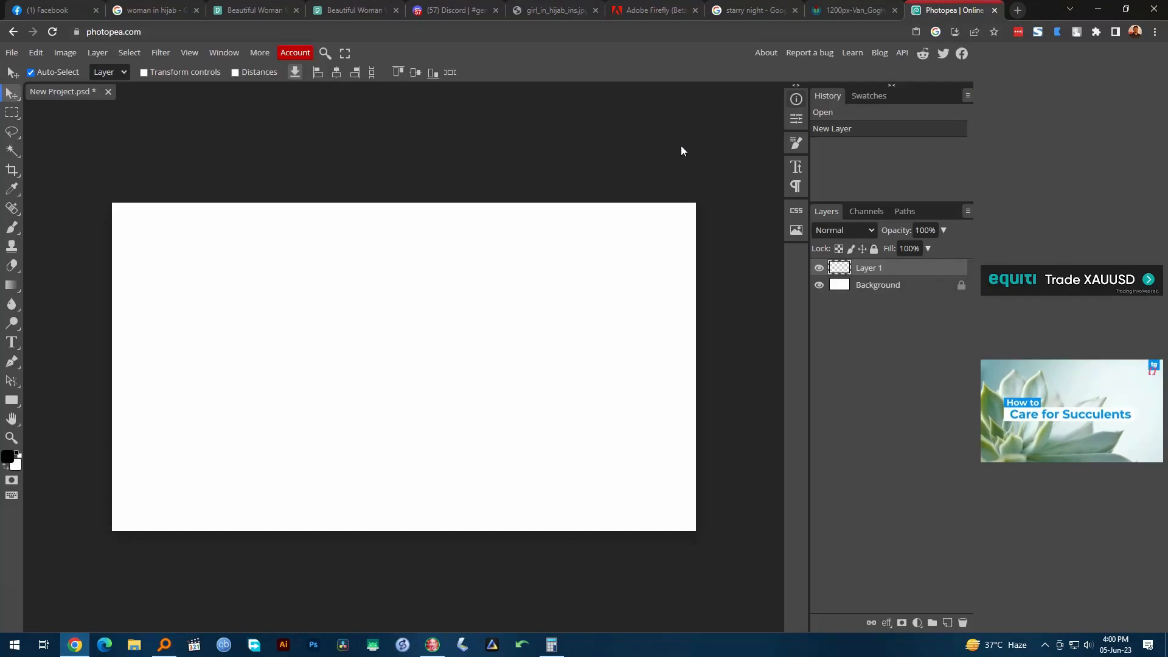
pyautogui.hotkey('ctrl', 'v')
# - Scale the pasted painting to about 89% and center it on the canvas at about X 960 px, Y 553 px
pyautogui.moveTo(413, 203); pyautogui.dragTo(495, 210)
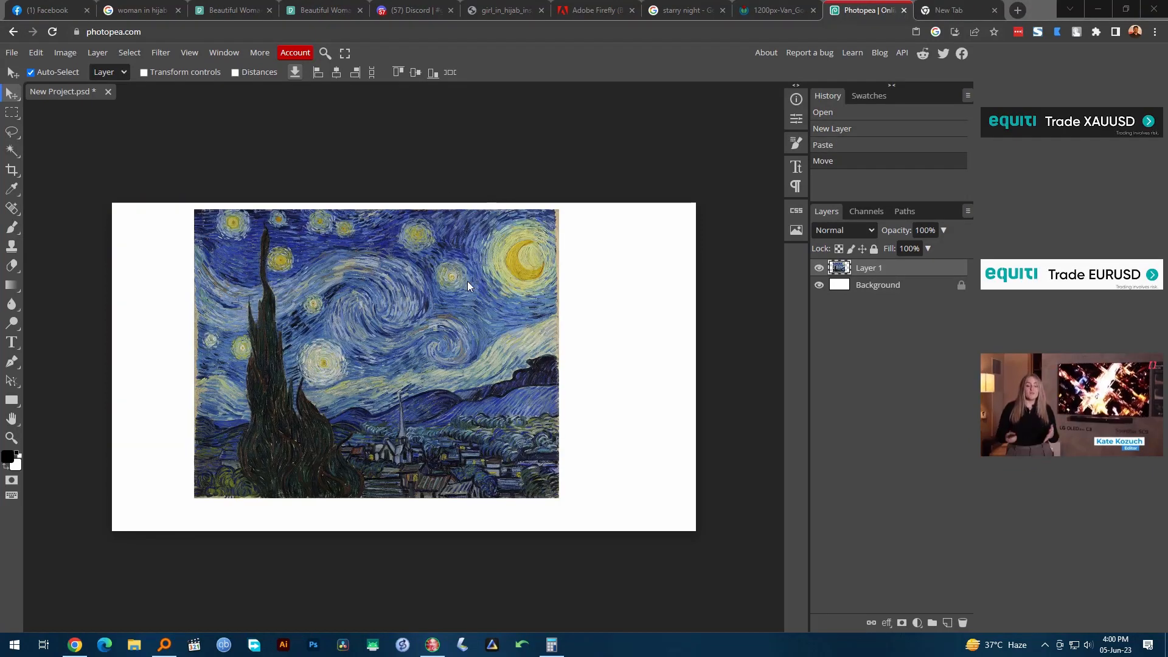
pyautogui.click(144, 72)
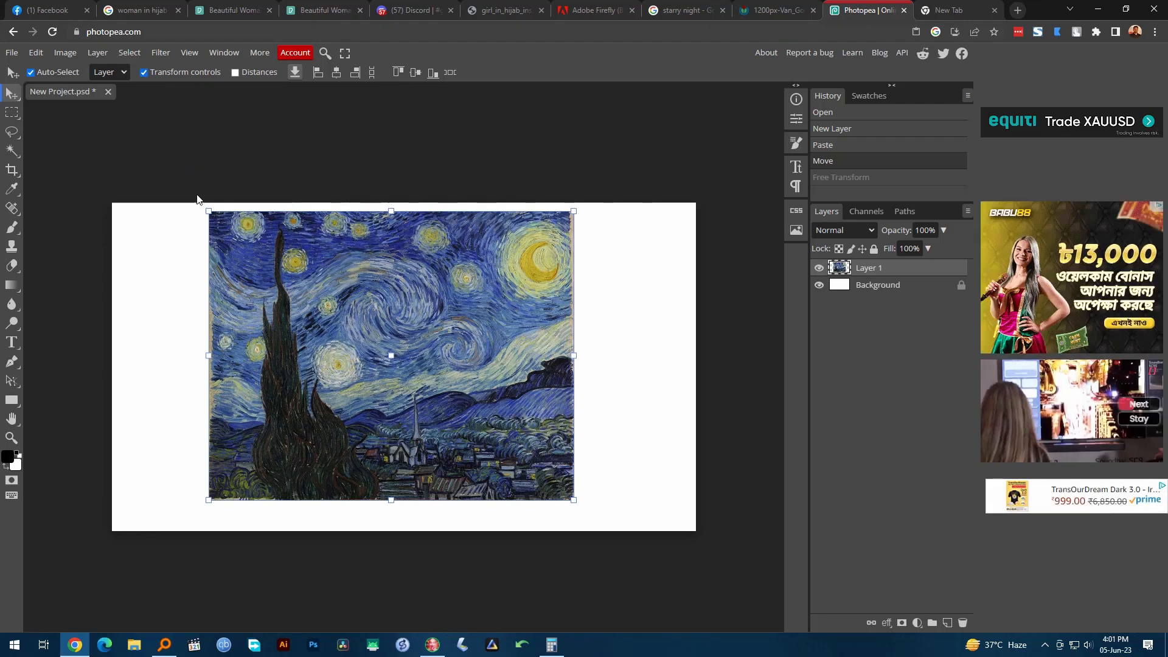
pyautogui.moveTo(209, 211); pyautogui.dragTo(248, 251)
pyautogui.moveTo(429, 327); pyautogui.dragTo(421, 326)
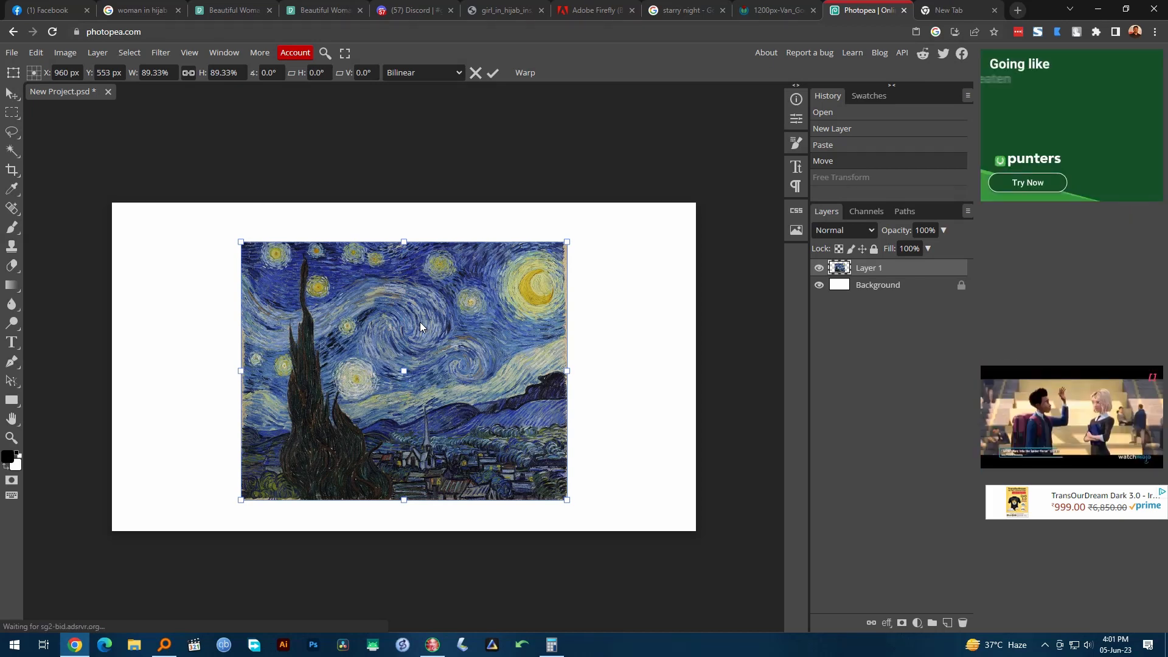
pyautogui.press('Return')
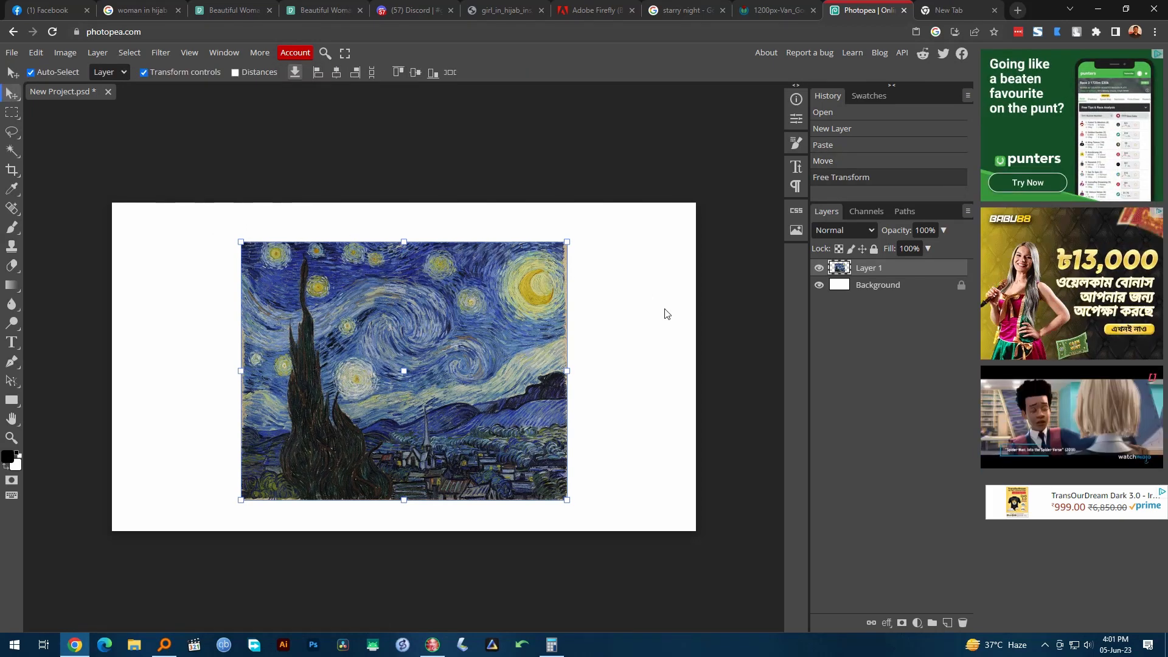
pyautogui.click(144, 73)
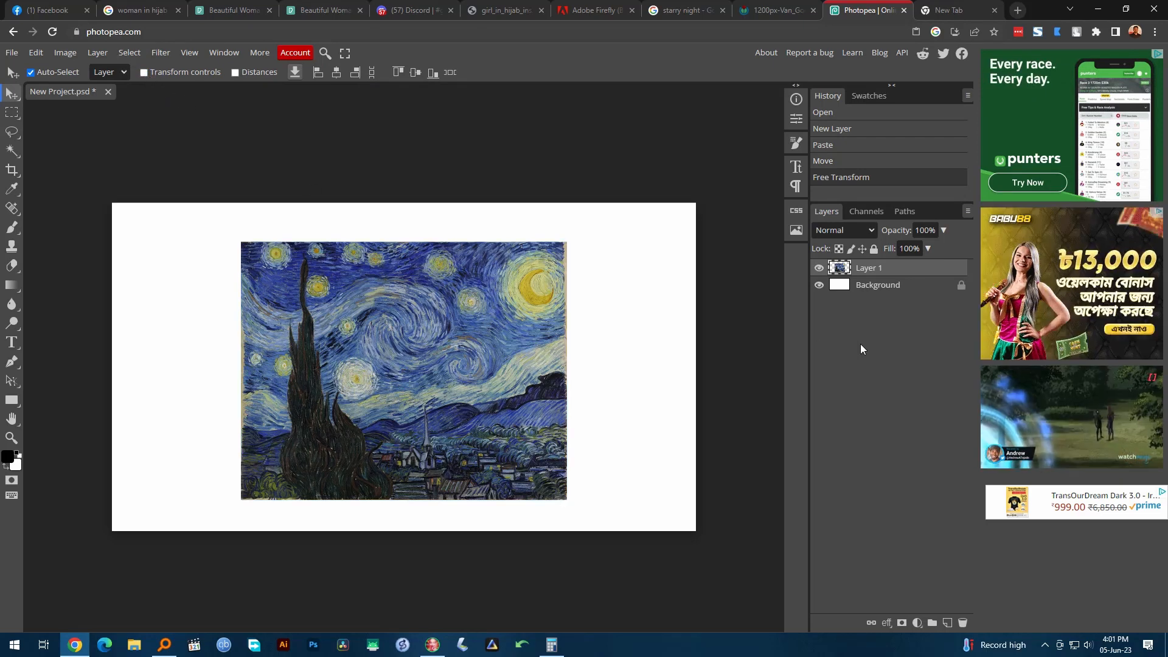
# - Unlock the Background layer and erase all of its white area with the Eraser tool
pyautogui.click(898, 286)
pyautogui.click(960, 285)
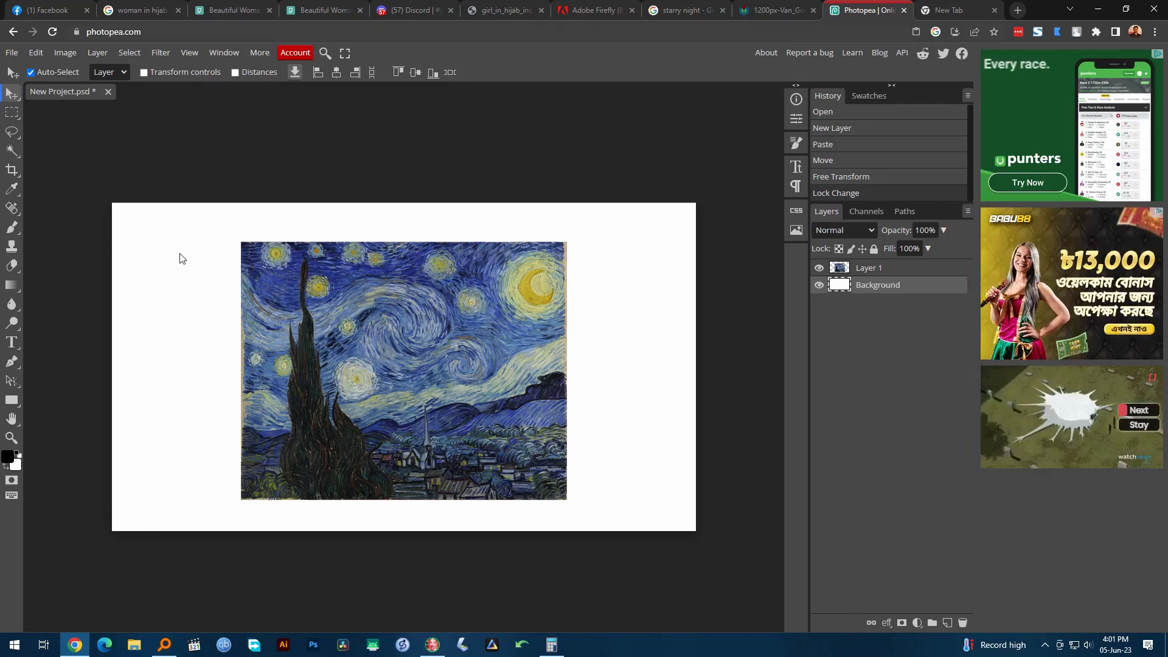
pyautogui.click(12, 265)
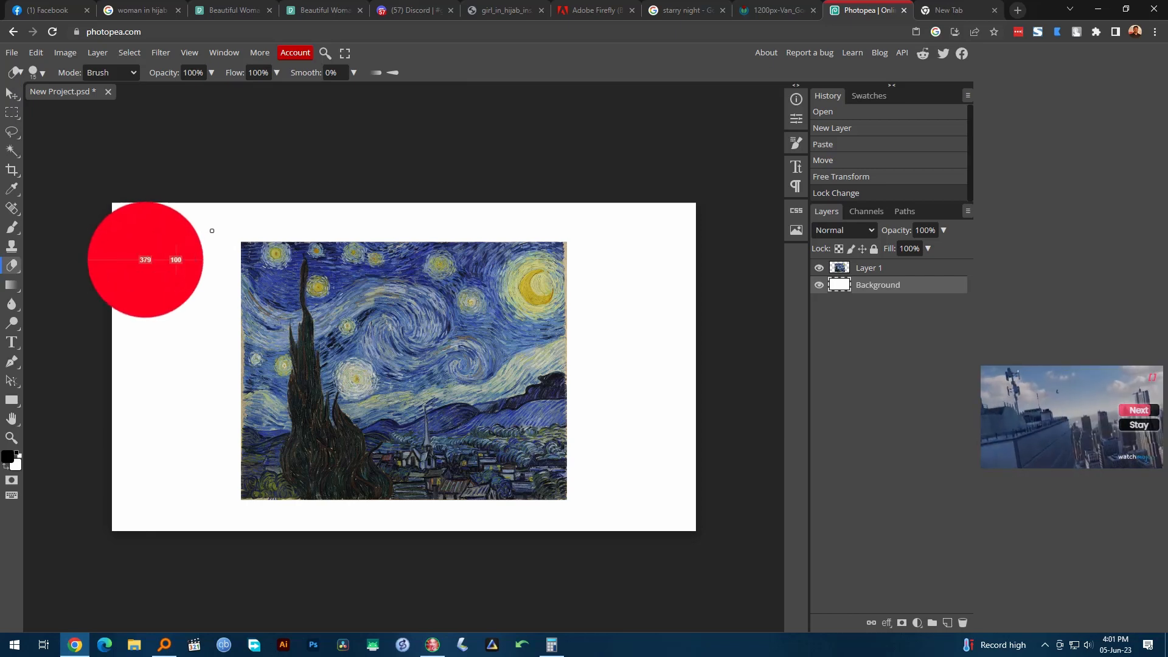
pyautogui.moveTo(104, 230)
pyautogui.mouseDown()
pyautogui.moveTo(90, 243)
pyautogui.moveTo(553, 177)
pyautogui.moveTo(599, 365)
pyautogui.moveTo(67, 359)
pyautogui.moveTo(335, 421)
pyautogui.moveTo(391, 508)
pyautogui.moveTo(756, 465)
pyautogui.moveTo(521, 491)
pyautogui.moveTo(874, 360)
pyautogui.mouseUp()
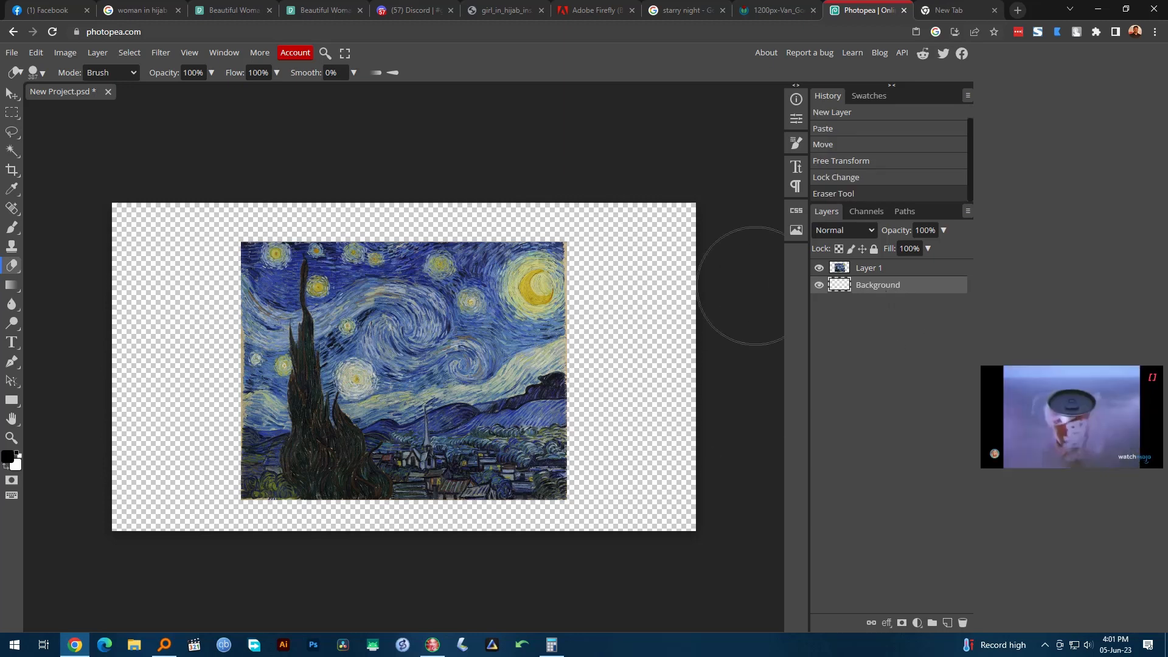
# - Merge the painting layer with the erased Background layer and open the PNG export settings
pyautogui.rightClick(848, 271)
pyautogui.click(888, 553)
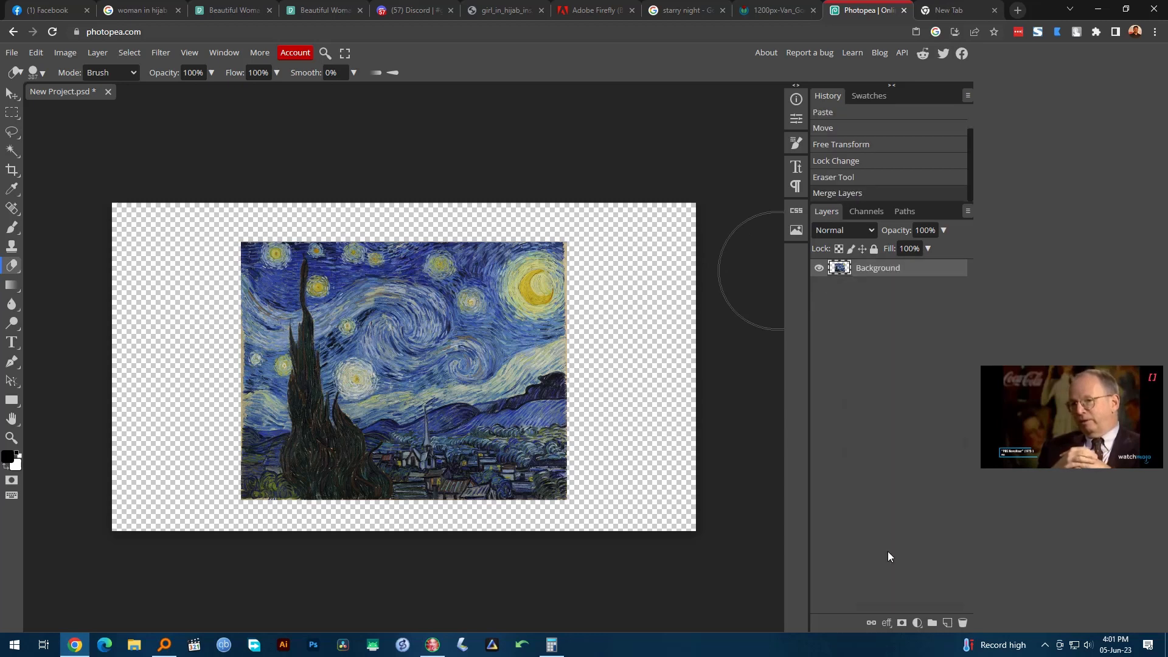
pyautogui.click(12, 52)
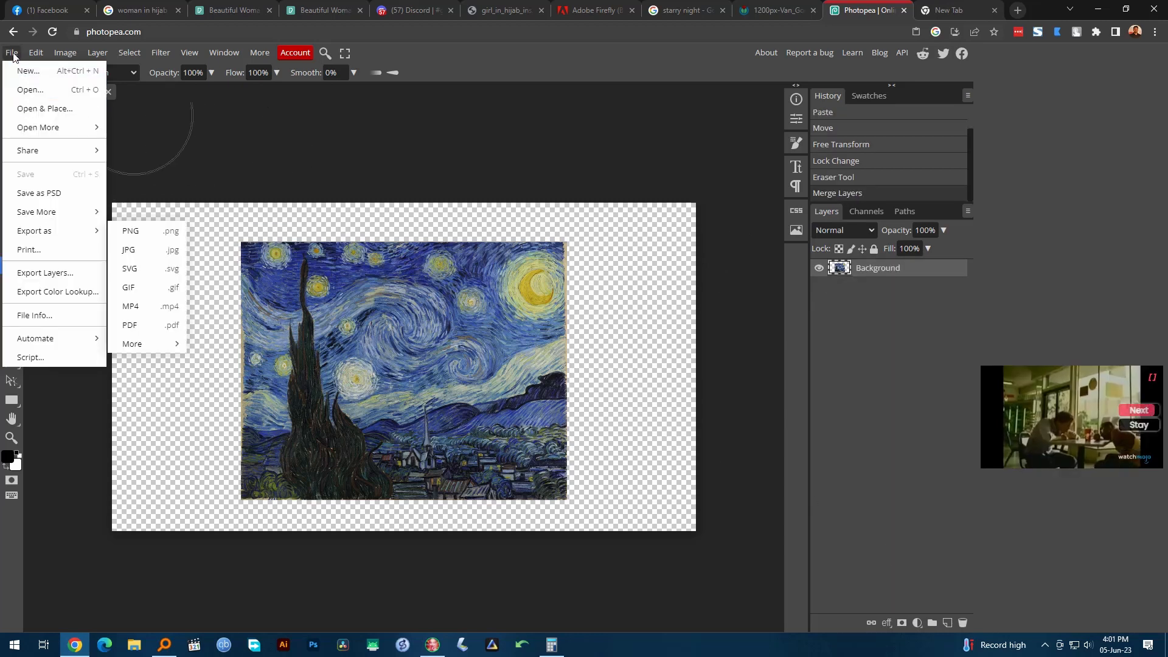
pyautogui.click(157, 231)
pyautogui.moveTo(190, 349); pyautogui.dragTo(304, 316)
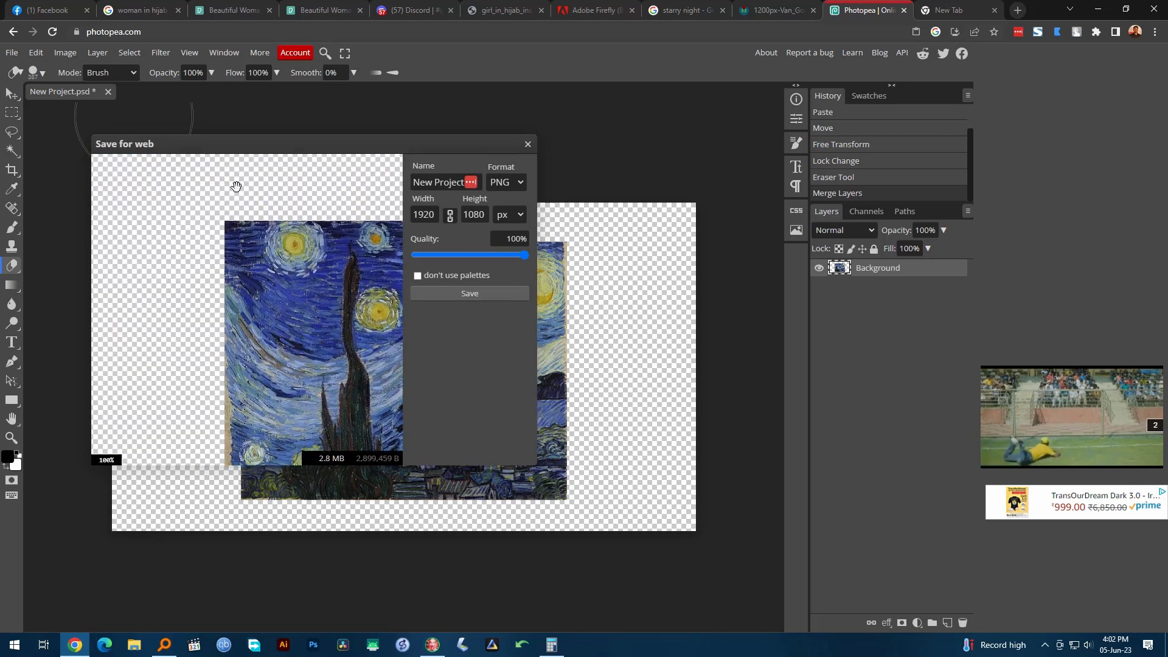
pyautogui.moveTo(204, 176); pyautogui.dragTo(259, 307)
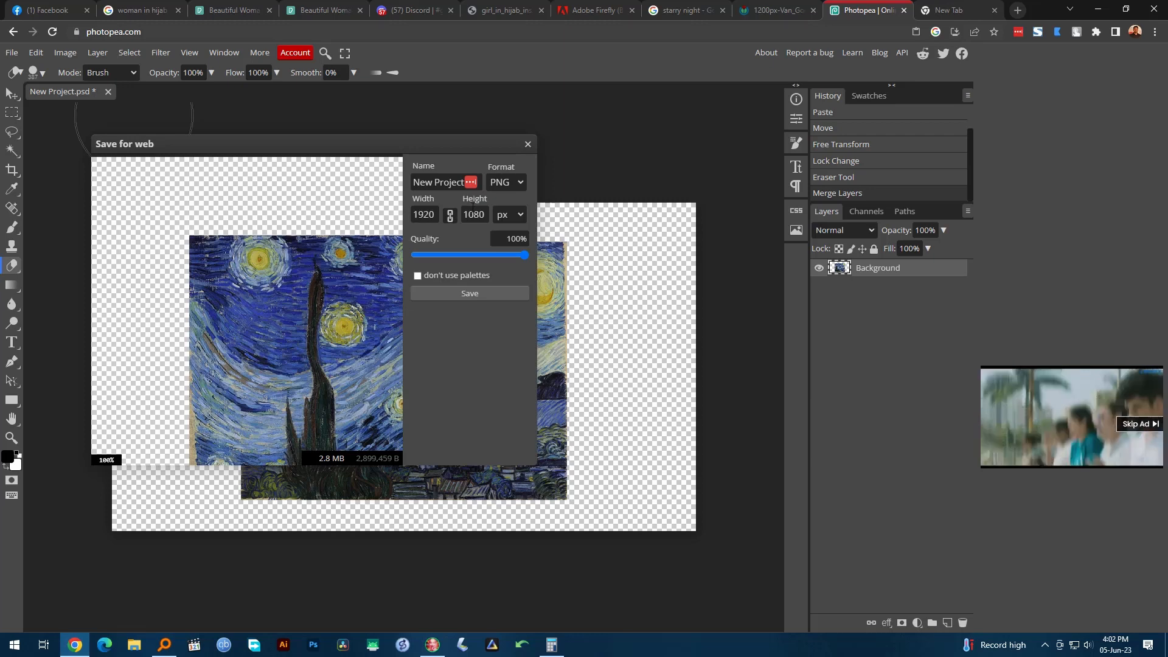
# - Preview the export in JPG format and switch the format back to PNG
pyautogui.click(519, 183)
pyautogui.click(506, 202)
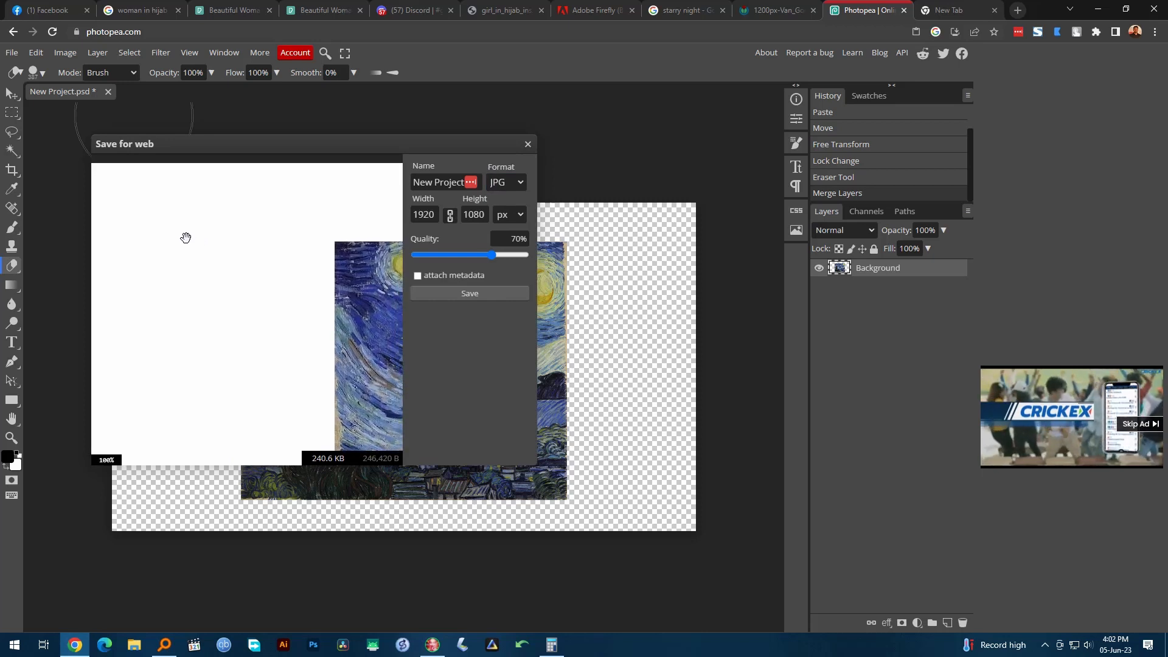
pyautogui.click(501, 182)
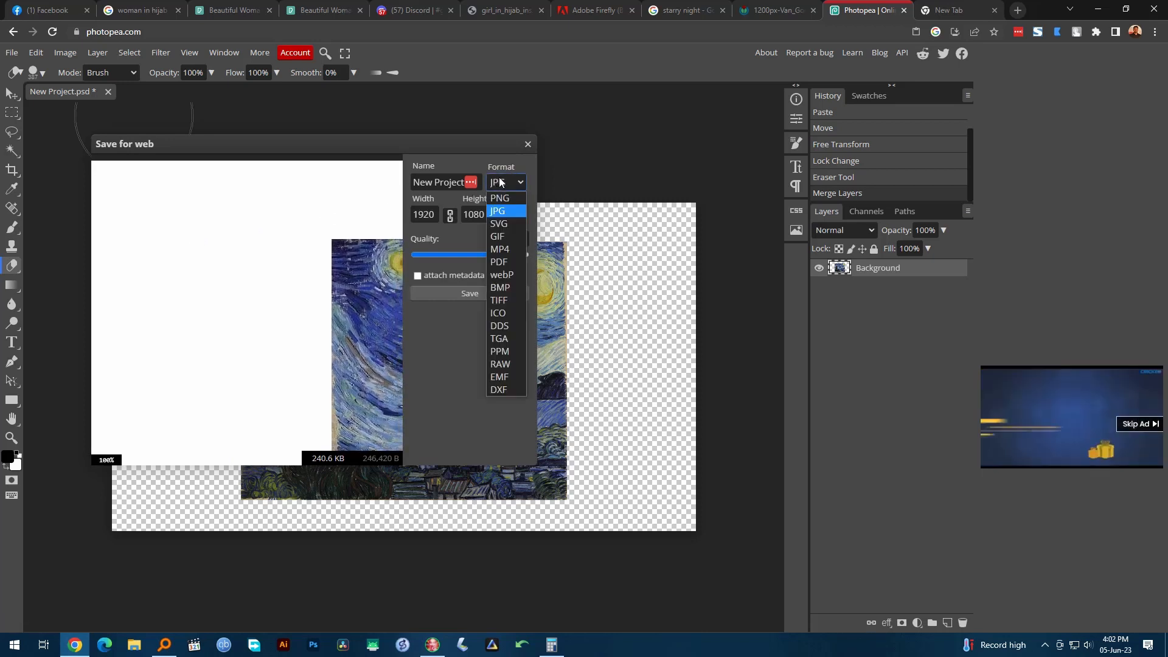
pyautogui.click(504, 195)
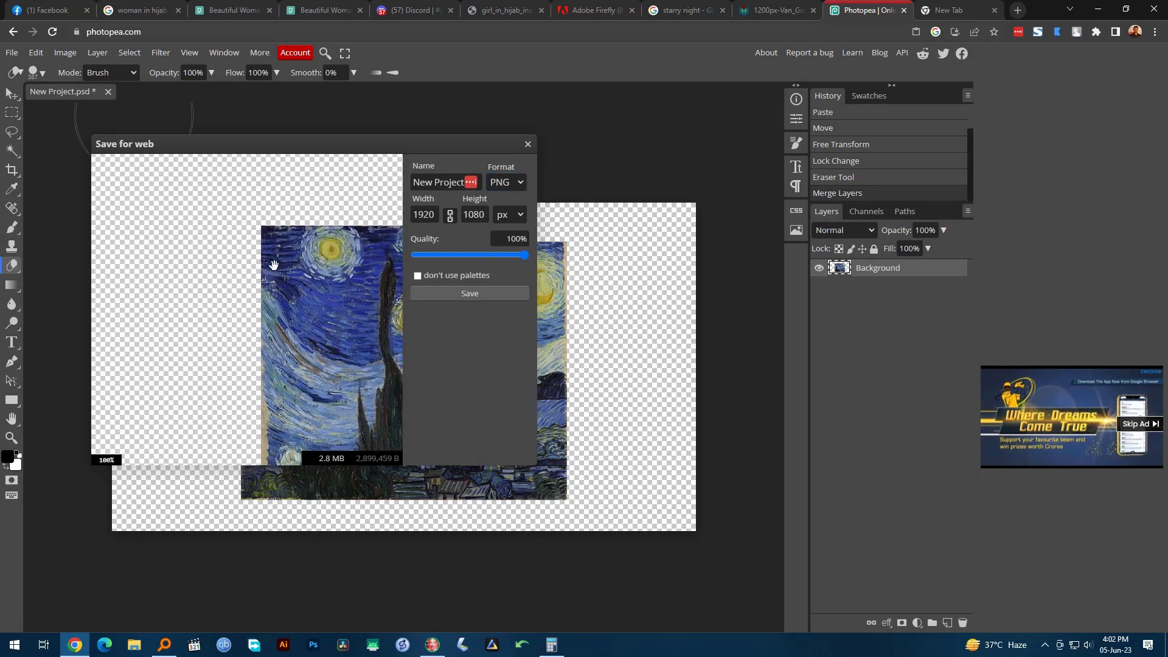
# - Save the exported PNG as New Project.png in the Upload folder on the Desktop
pyautogui.click(457, 293)
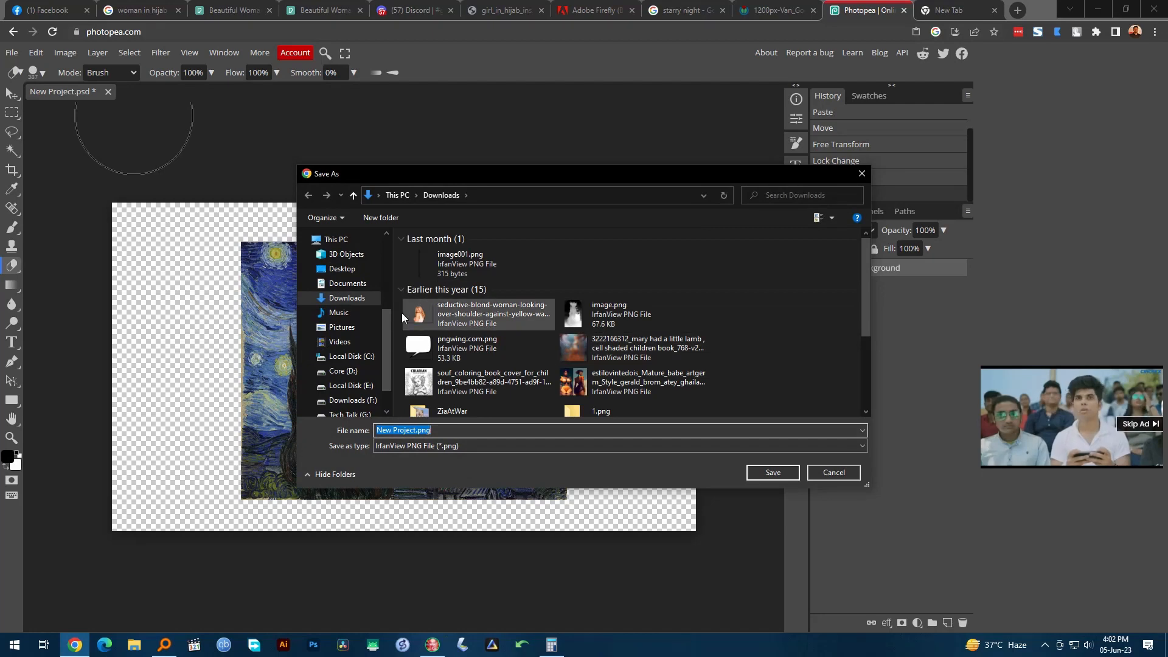
pyautogui.click(355, 275)
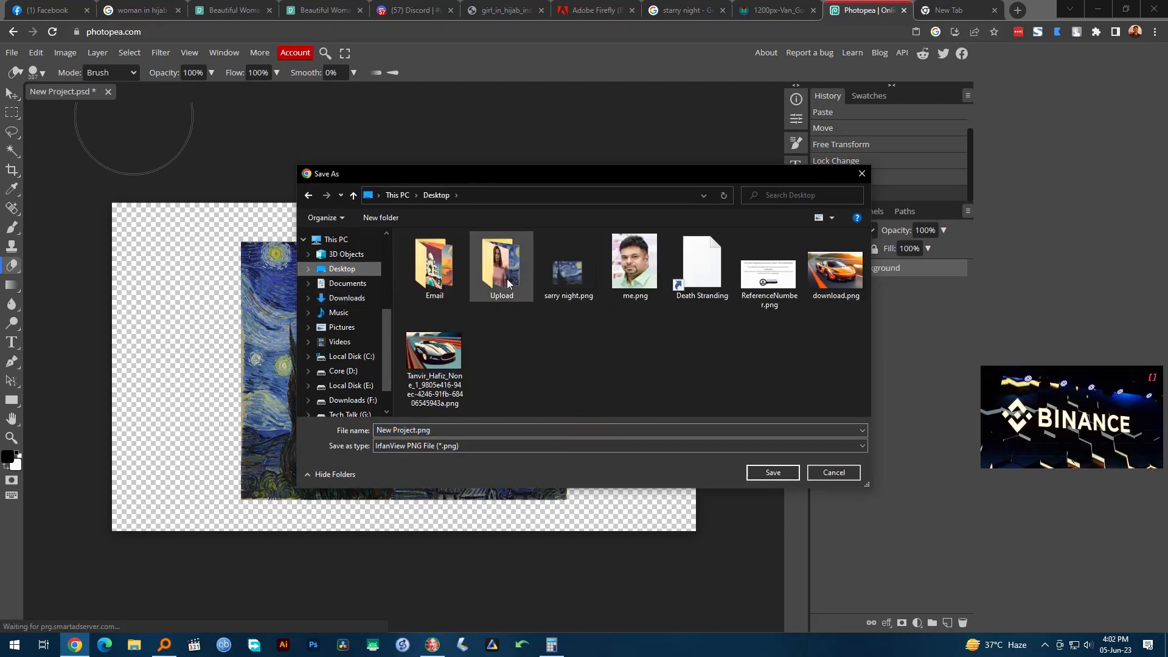
pyautogui.doubleClick(506, 279)
pyautogui.click(781, 474)
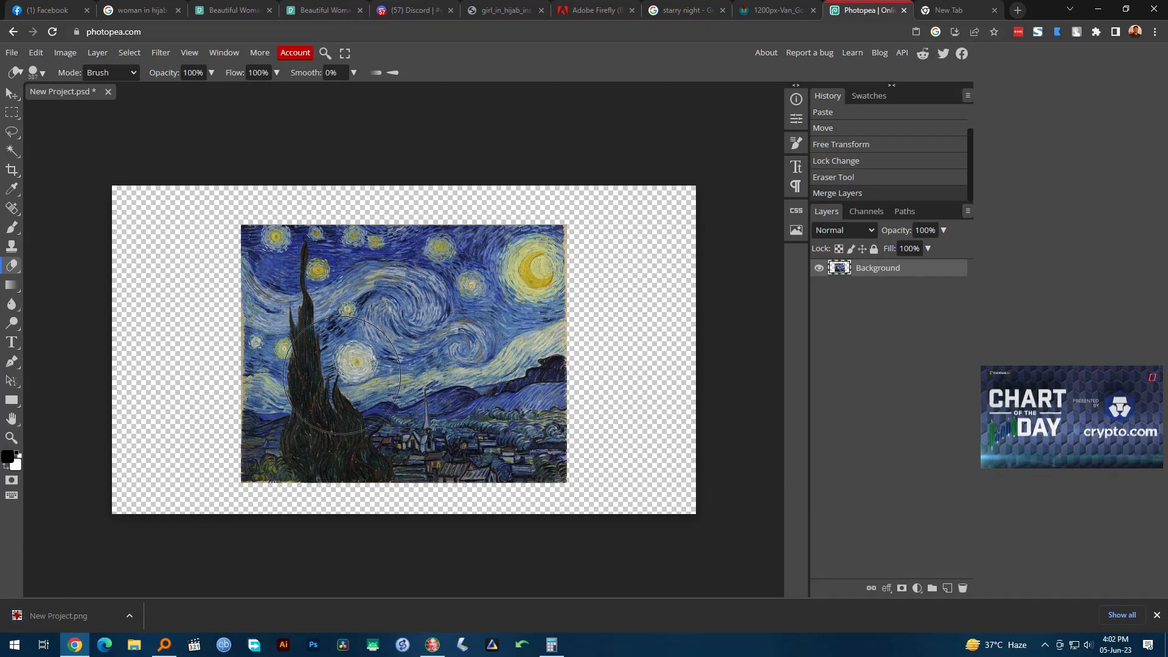
# - Switch to Adobe Firefly's Generative fill, upload the Starry Night PNG, and brush over the painting's right edge with the Insert brush
pyautogui.click(603, 8)
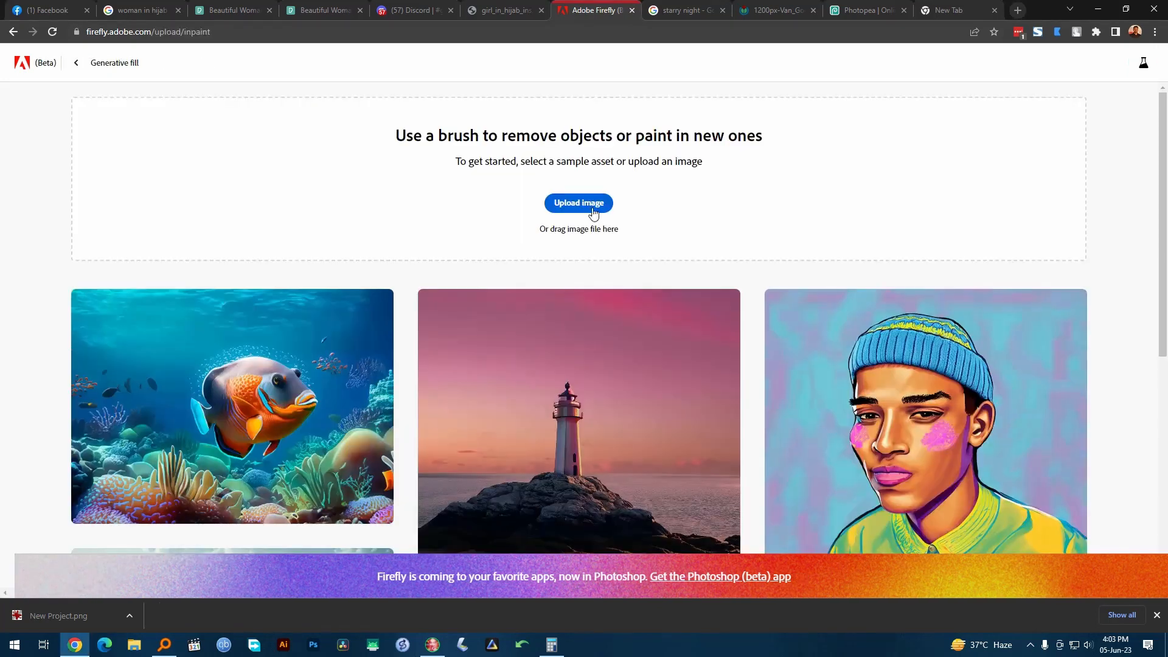
pyautogui.click(591, 207)
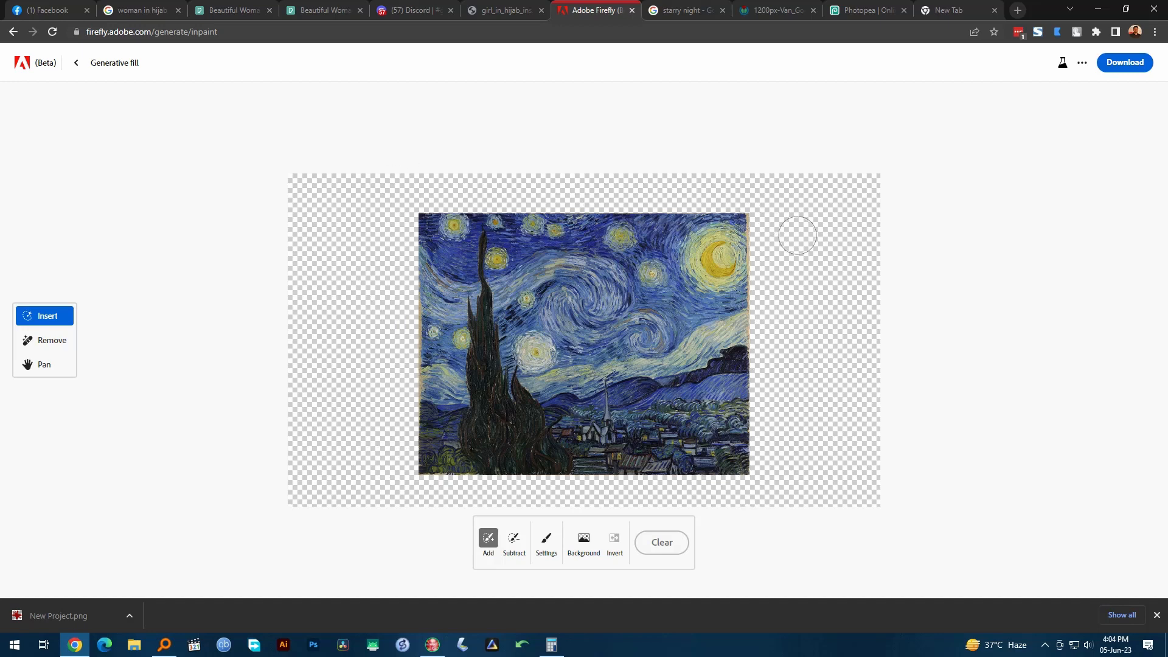
pyautogui.scroll(4, 818, 280)
pyautogui.moveTo(678, 137); pyautogui.dragTo(682, 363)
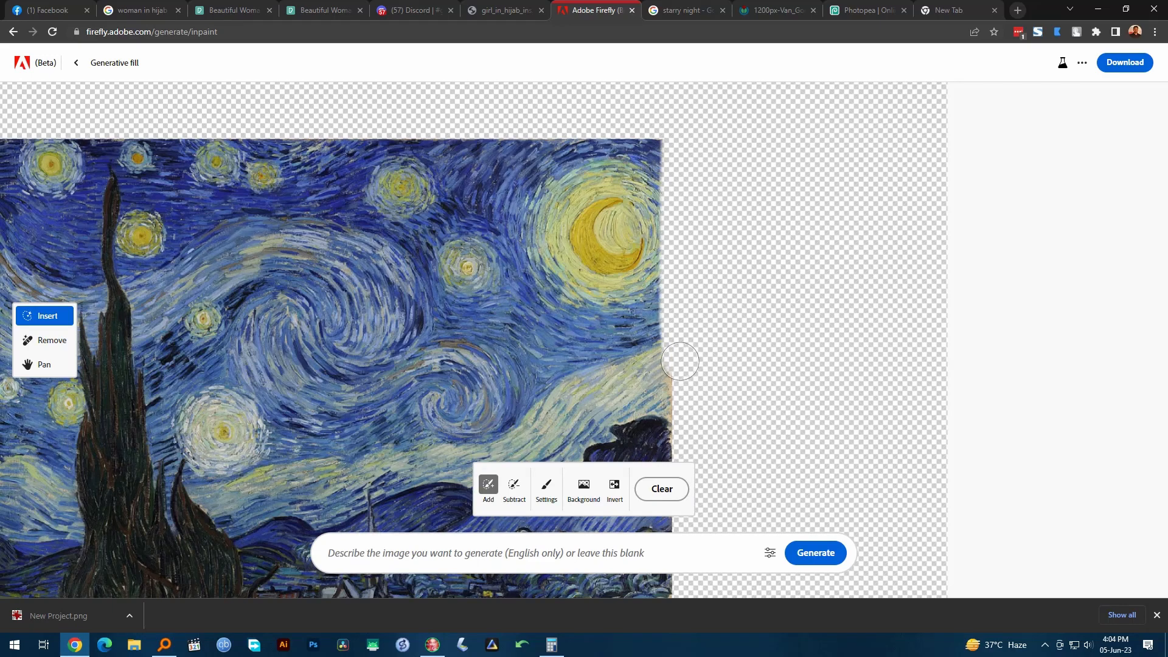
pyautogui.scroll(-2, 677, 351)
pyautogui.moveTo(682, 271)
pyautogui.mouseDown()
pyautogui.moveTo(680, 242)
pyautogui.moveTo(679, 356)
pyautogui.moveTo(679, 331)
pyautogui.mouseUp()
pyautogui.scroll(-2, 675, 382)
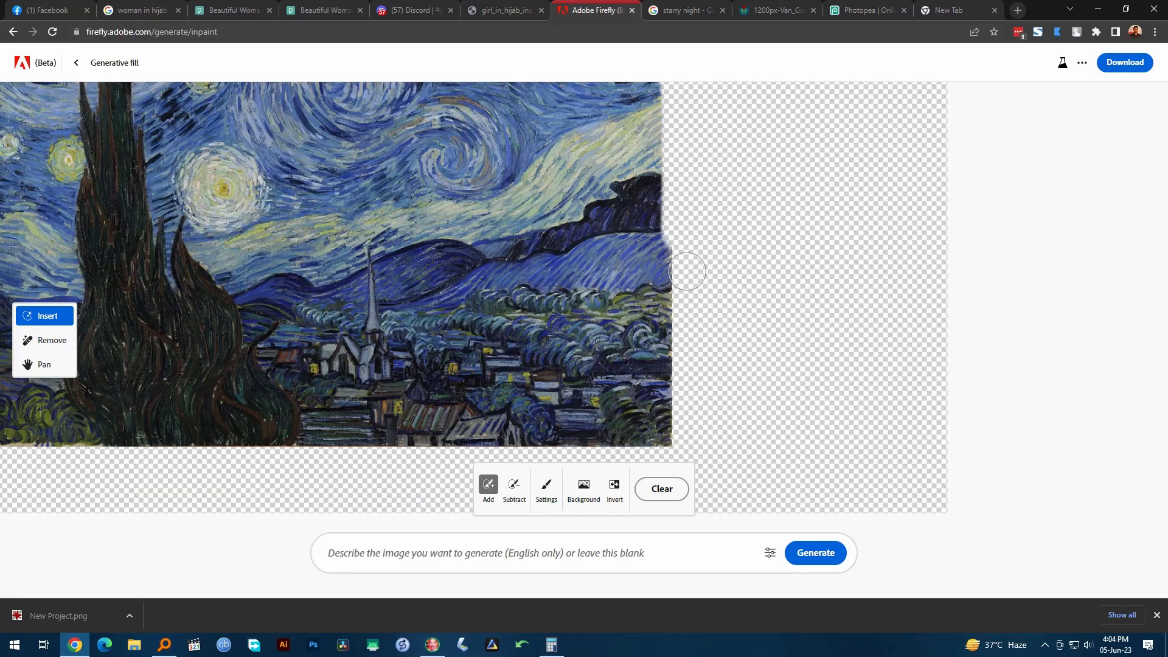
pyautogui.moveTo(684, 235); pyautogui.dragTo(682, 445)
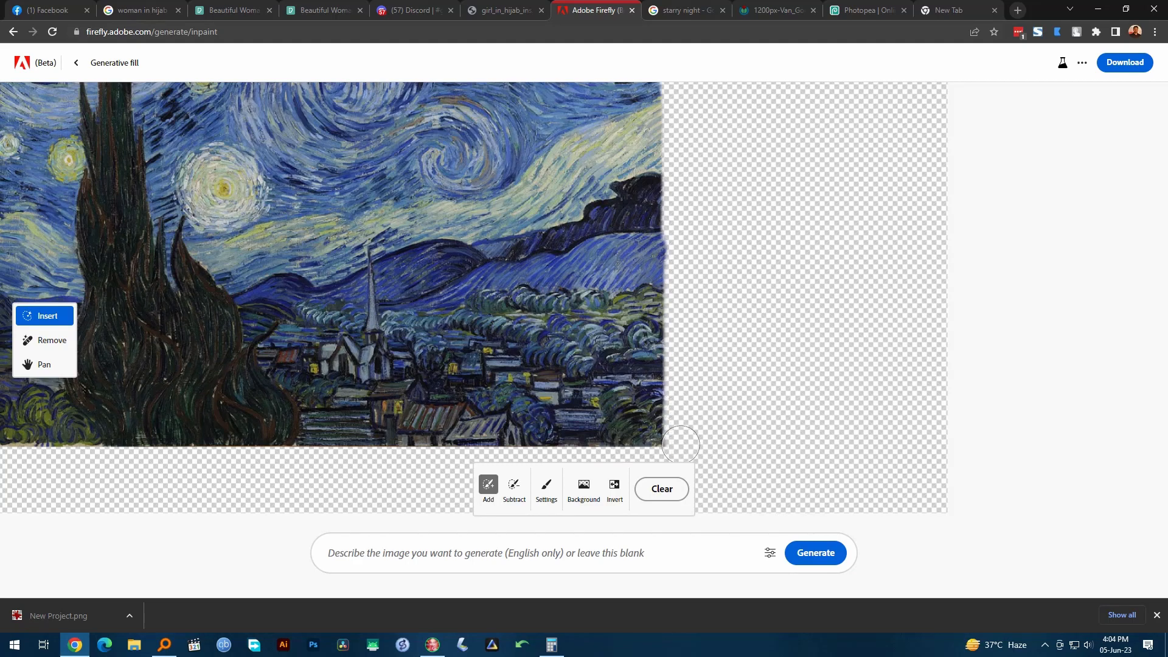
# - Brush over the painting's bottom edge and the lower part of its left edge to add them to the fill area
pyautogui.scroll(-2, 703, 400)
pyautogui.moveTo(681, 343)
pyautogui.mouseDown()
pyautogui.moveTo(387, 334)
pyautogui.moveTo(410, 331)
pyautogui.moveTo(673, 342)
pyautogui.moveTo(373, 341)
pyautogui.moveTo(377, 354)
pyautogui.mouseUp()
pyautogui.press('space')
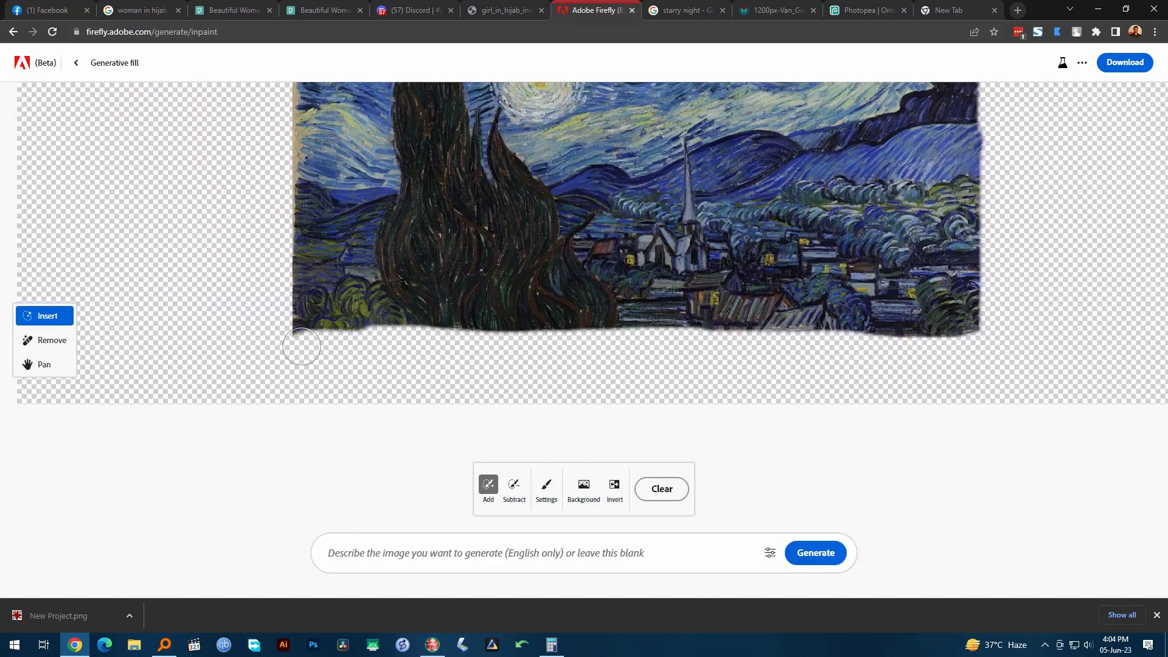
pyautogui.press('space')
pyautogui.moveTo(273, 328); pyautogui.dragTo(276, 340)
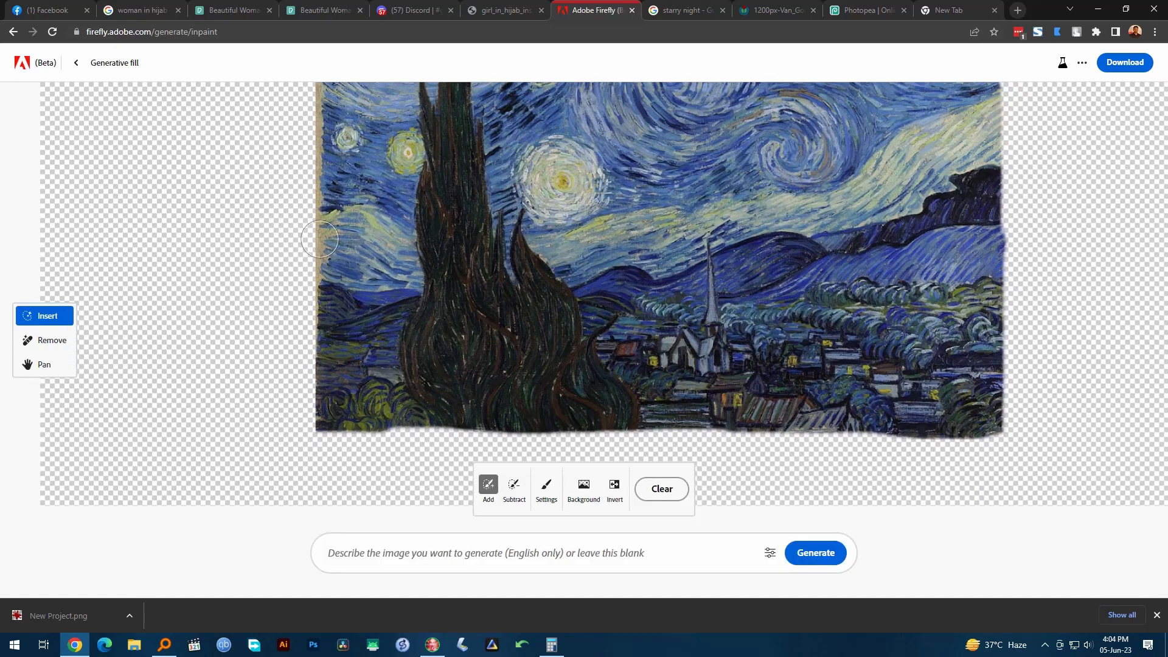
pyautogui.moveTo(278, 418)
pyautogui.mouseDown()
pyautogui.moveTo(308, 441)
pyautogui.moveTo(374, 442)
pyautogui.moveTo(304, 438)
pyautogui.moveTo(292, 418)
pyautogui.moveTo(311, 418)
pyautogui.moveTo(304, 366)
pyautogui.moveTo(286, 376)
pyautogui.moveTo(290, 409)
pyautogui.mouseUp()
pyautogui.press('space')
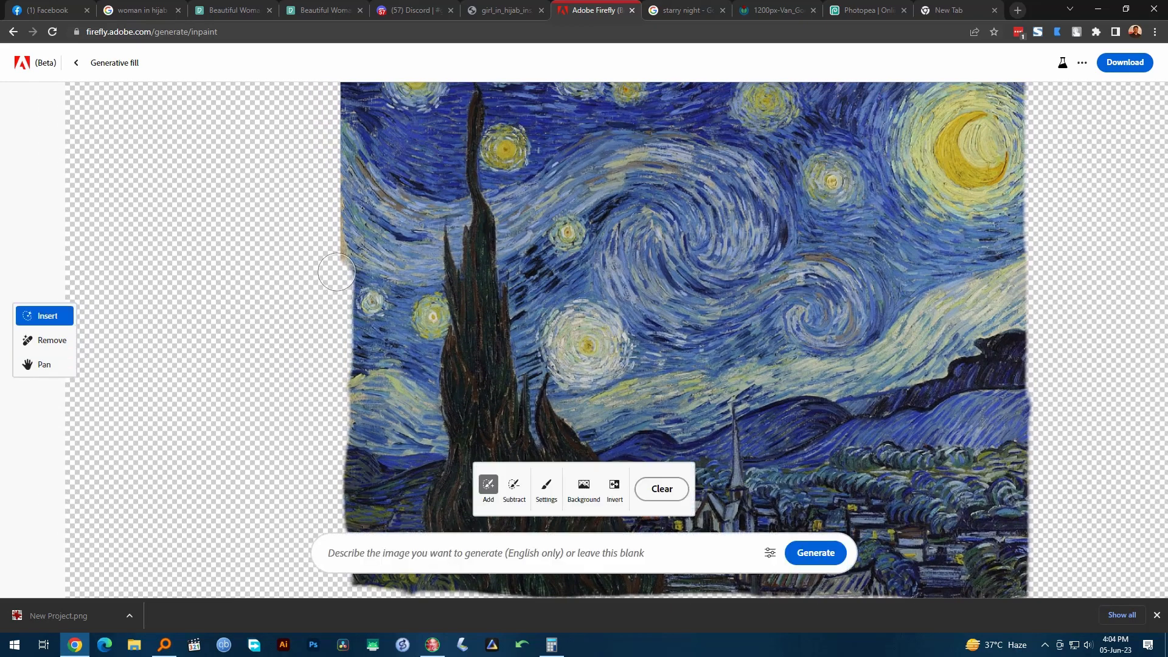
pyautogui.press('space')
pyautogui.moveTo(277, 330); pyautogui.dragTo(271, 383)
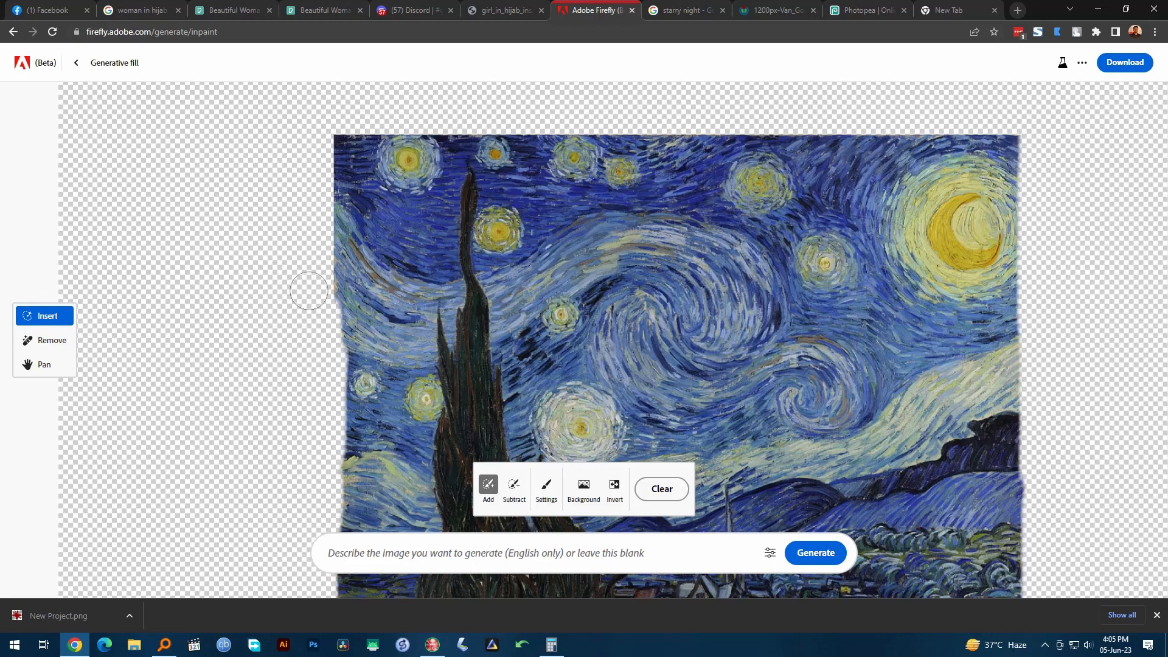
# - Brush over the upper part of the painting's left edge and along its whole top edge to extend the fill area
pyautogui.moveTo(309, 290); pyautogui.dragTo(343, 121)
pyautogui.scroll(5, 343, 122)
pyautogui.moveTo(70, 115); pyautogui.dragTo(761, 115)
pyautogui.press('space')
pyautogui.moveTo(766, 115)
pyautogui.mouseDown()
pyautogui.moveTo(435, 172)
pyautogui.moveTo(937, 173)
pyautogui.mouseUp()
pyautogui.moveTo(937, 172)
pyautogui.mouseDown()
pyautogui.moveTo(426, 196)
pyautogui.moveTo(882, 196)
pyautogui.mouseUp()
pyautogui.moveTo(883, 195); pyautogui.dragTo(192, 202)
pyautogui.moveTo(103, 181)
pyautogui.mouseDown()
pyautogui.moveTo(894, 195)
pyautogui.moveTo(261, 201)
pyautogui.moveTo(884, 229)
pyautogui.mouseUp()
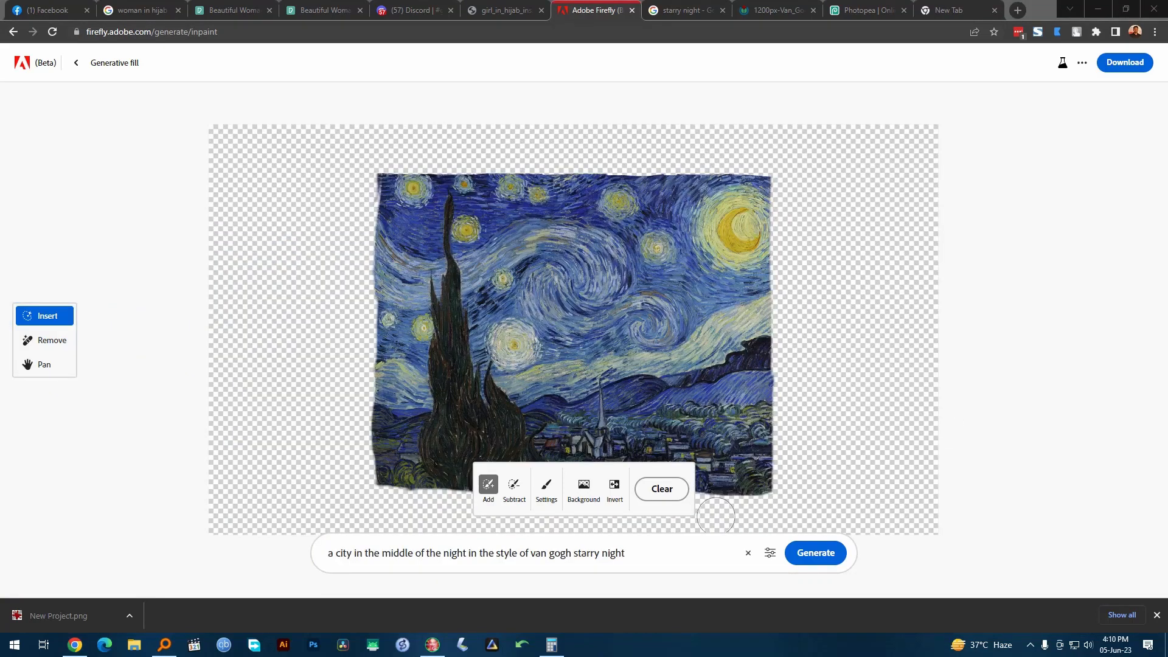
# - Generate the fill from "a city in the middle of the night in the style of van gogh starry night" and keep the third variation
pyautogui.click(588, 494)
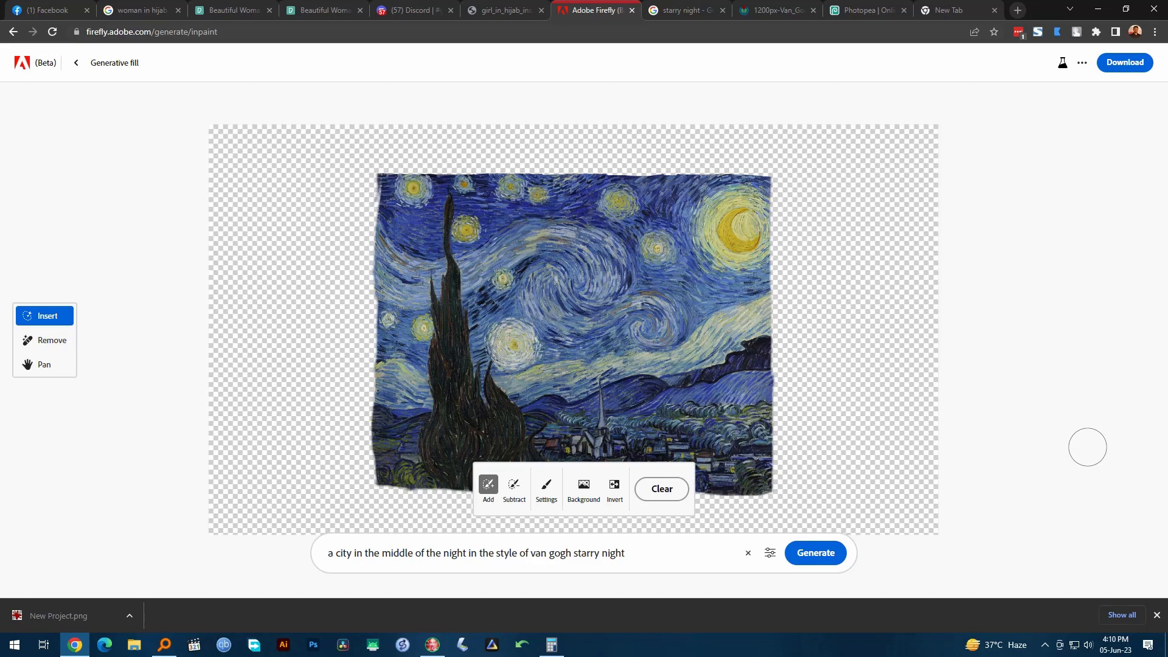
pyautogui.click(818, 553)
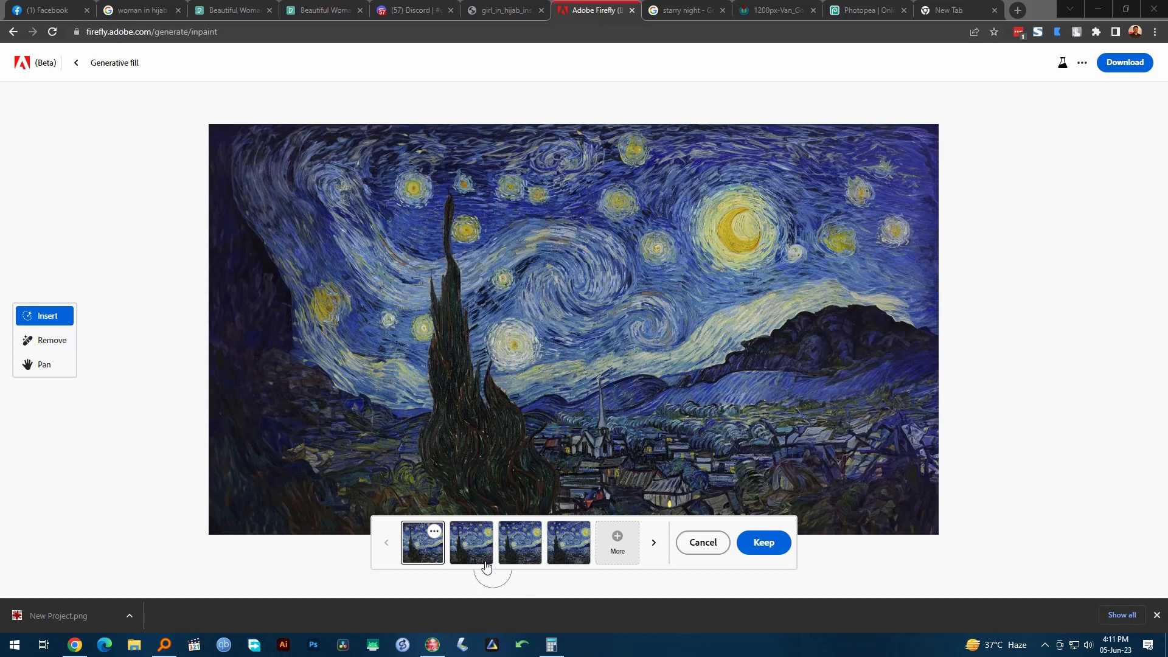
pyautogui.click(477, 546)
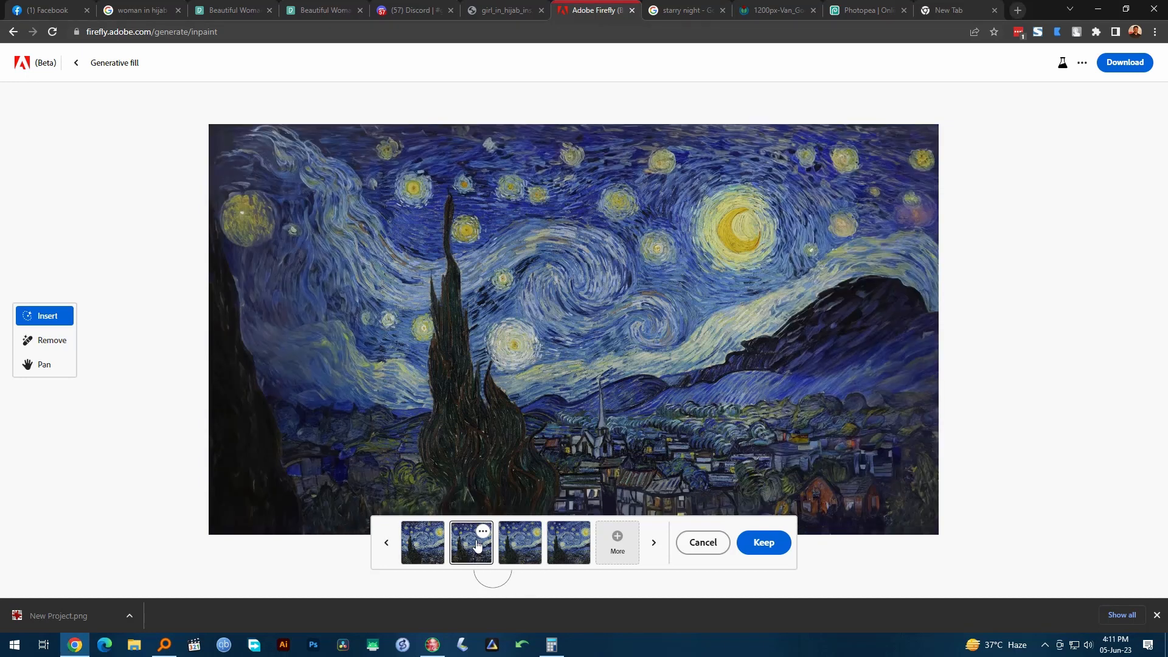
pyautogui.click(519, 545)
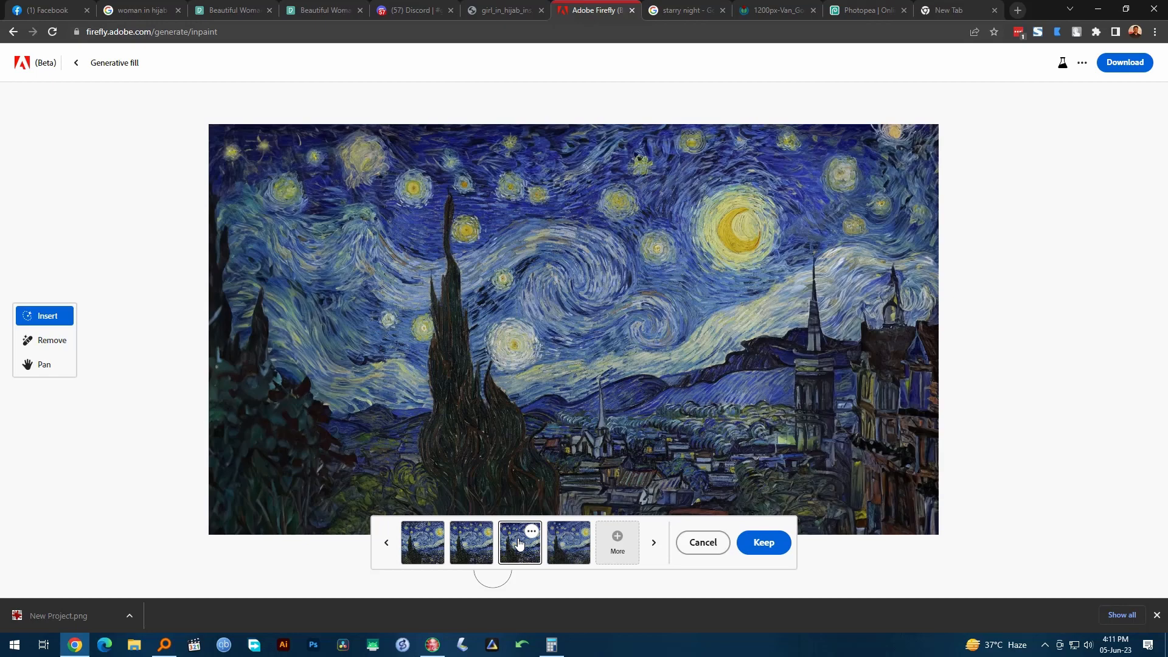
pyautogui.click(416, 546)
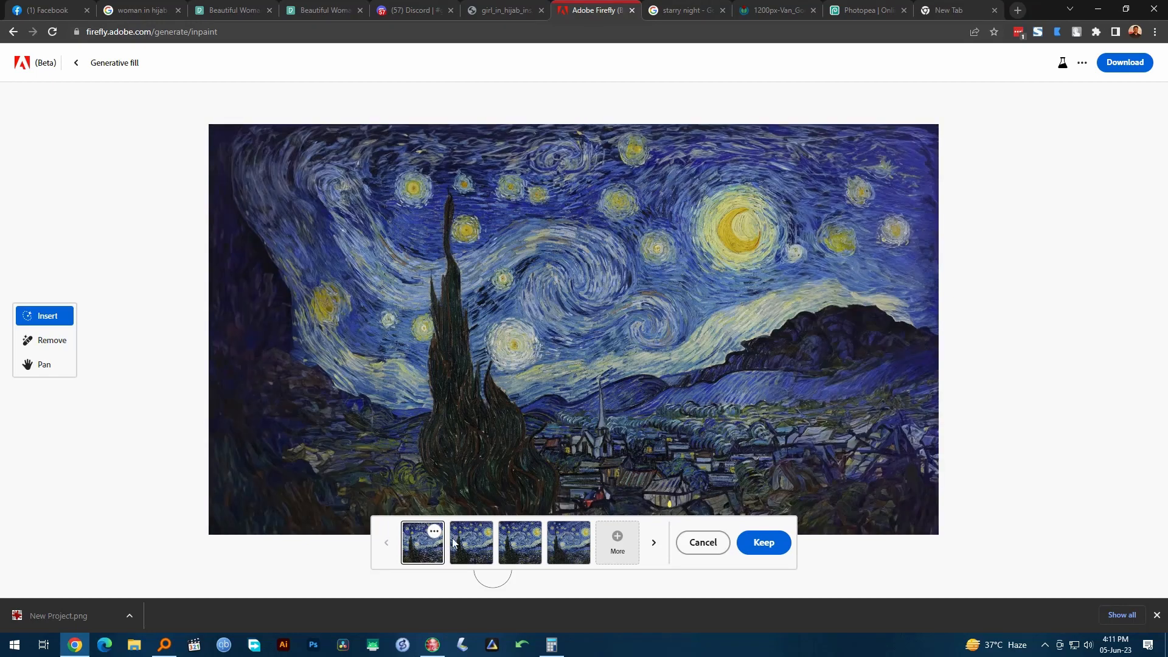
pyautogui.click(533, 545)
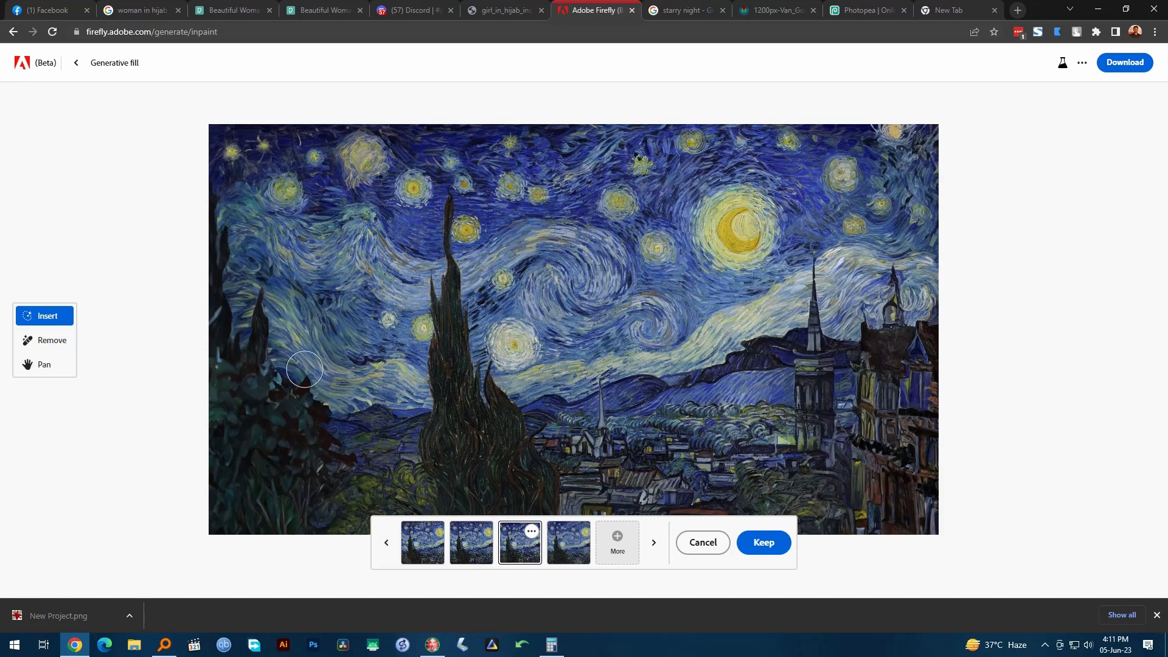
pyautogui.click(569, 544)
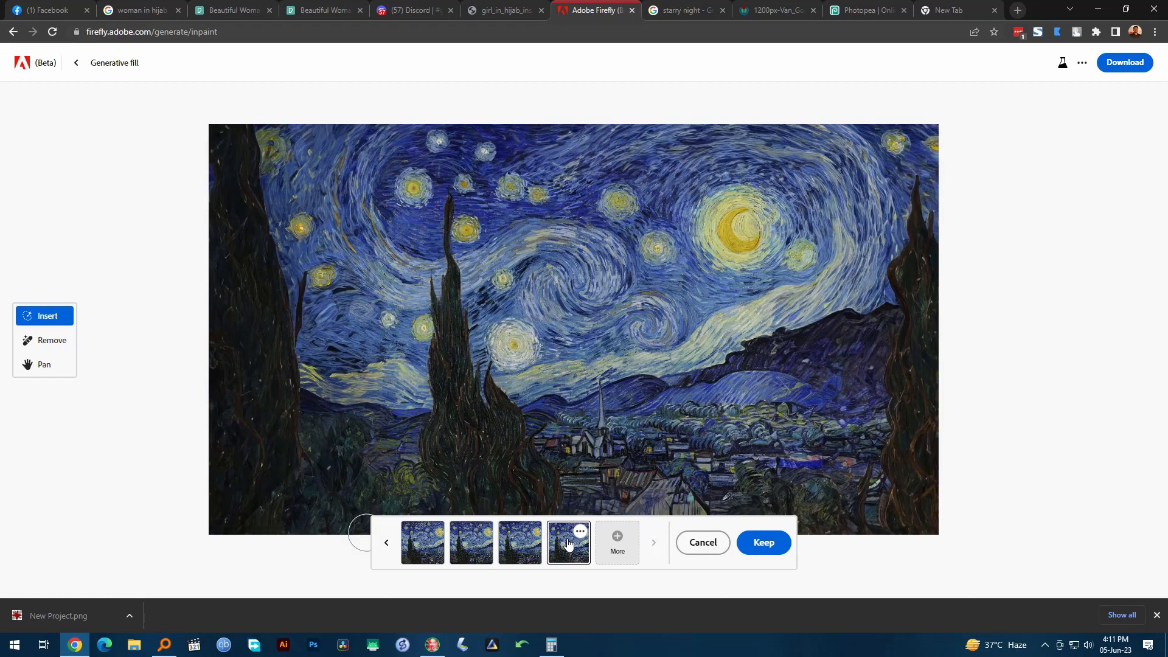
pyautogui.click(512, 547)
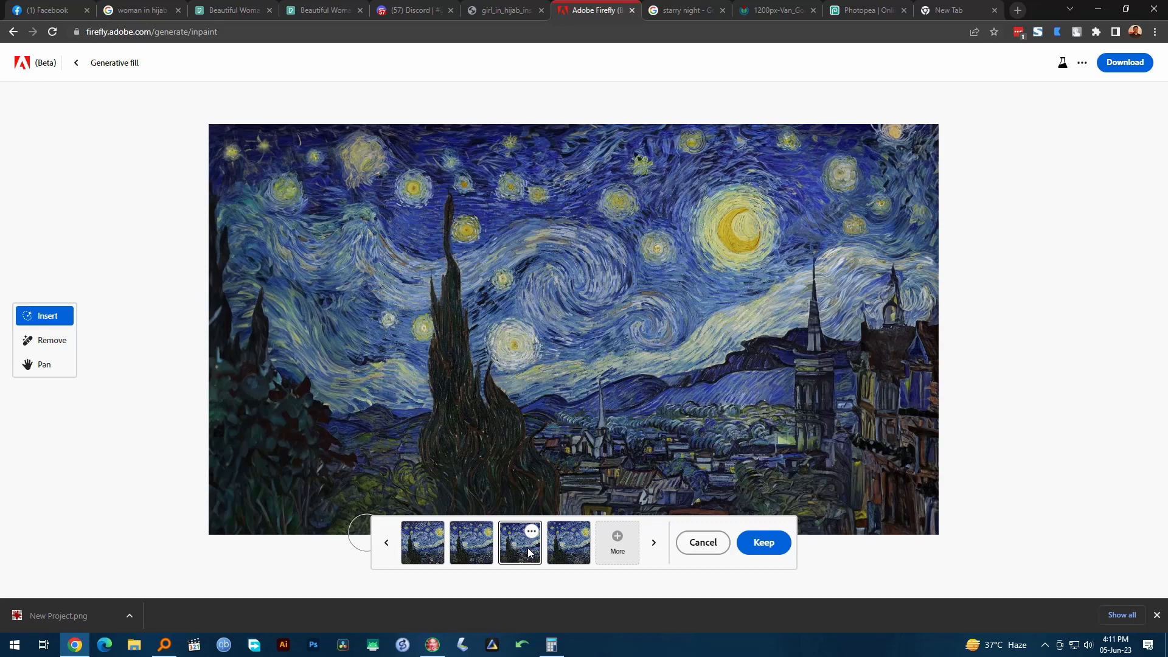
pyautogui.click(771, 547)
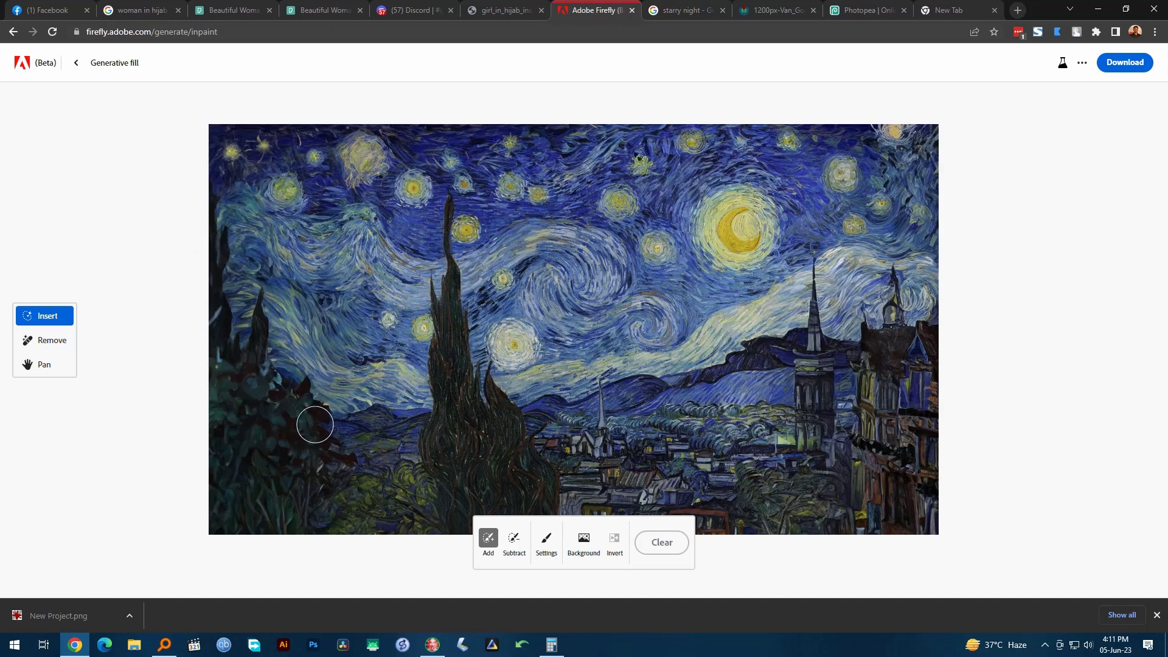
# - Brush over the trees along the image's left edge and generate "a cathedral at night in the style of van gogh starry night" there
pyautogui.moveTo(210, 220)
pyautogui.mouseDown()
pyautogui.moveTo(314, 414)
pyautogui.moveTo(235, 517)
pyautogui.moveTo(218, 304)
pyautogui.moveTo(293, 438)
pyautogui.moveTo(237, 330)
pyautogui.moveTo(245, 497)
pyautogui.mouseUp()
pyautogui.click(407, 552)
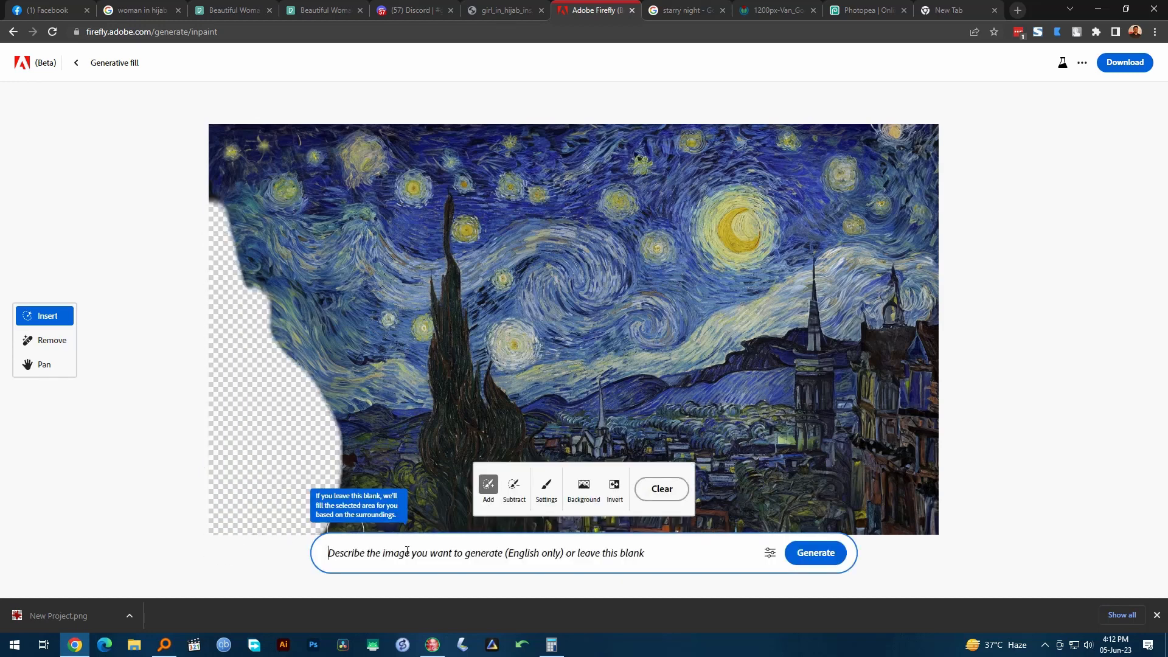
pyautogui.write('cathedral at night in the style of van gogh starry night')
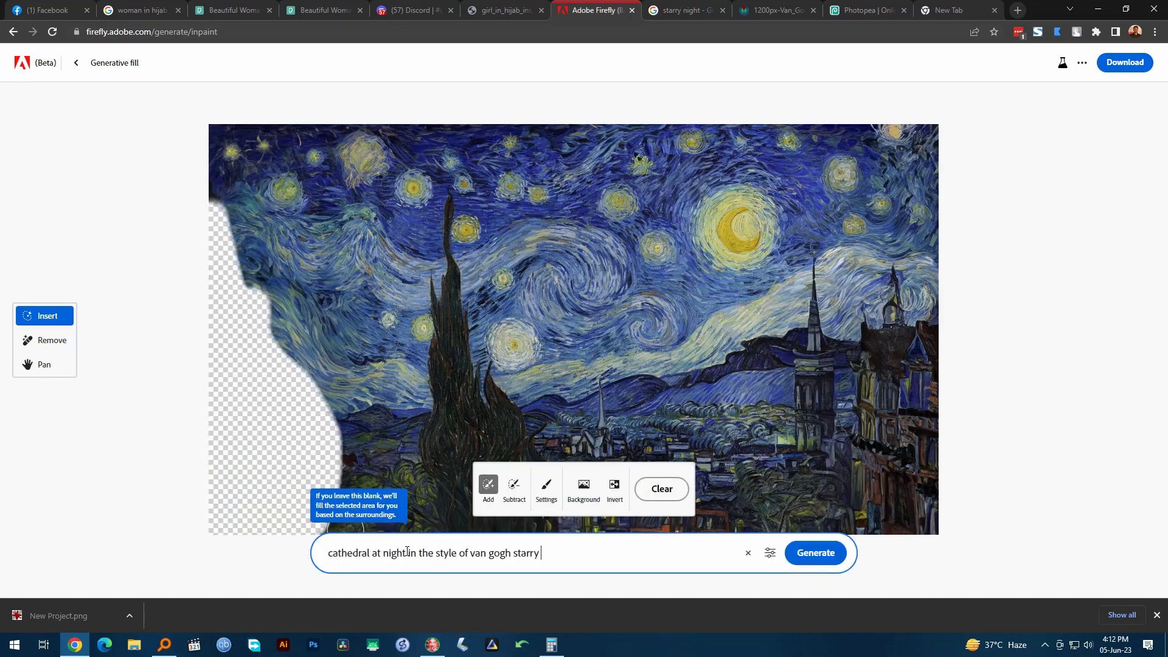
pyautogui.click(327, 554)
pyautogui.write('a')
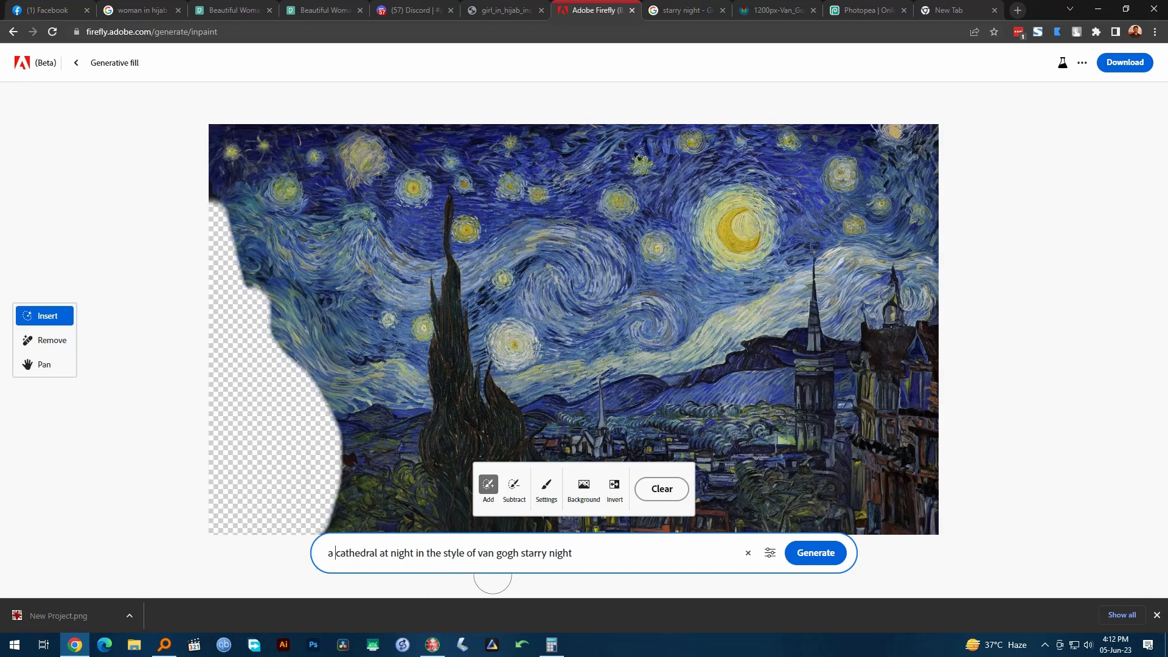
pyautogui.click(823, 557)
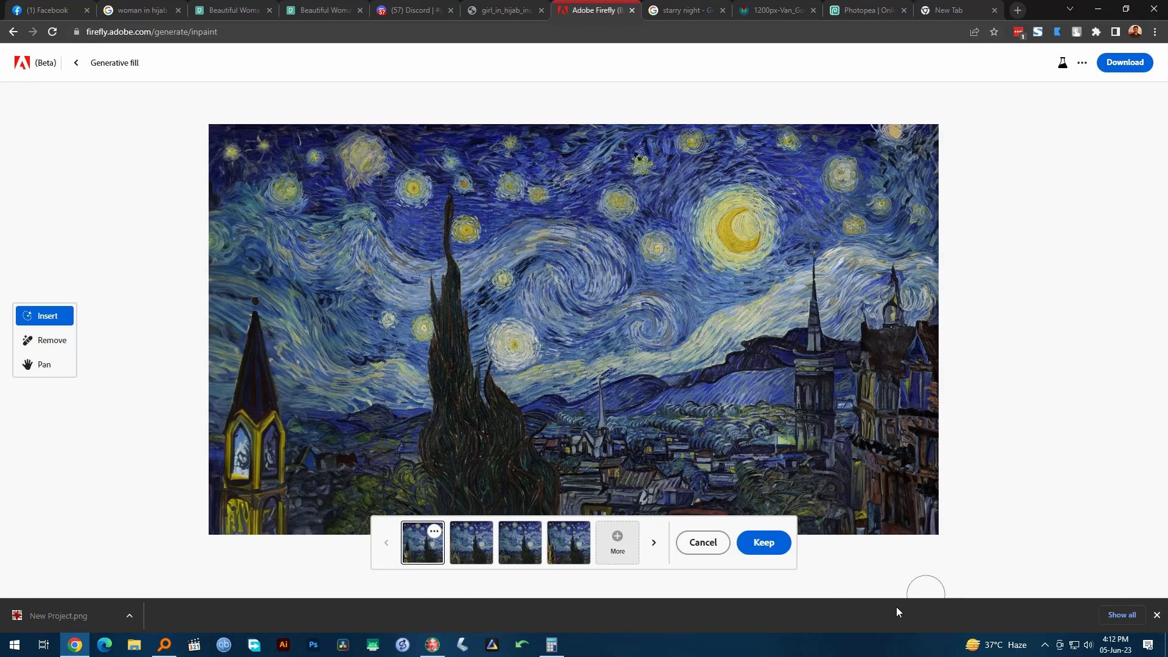
# - Compare the generated cathedral variations and keep the fourth one
pyautogui.click(467, 536)
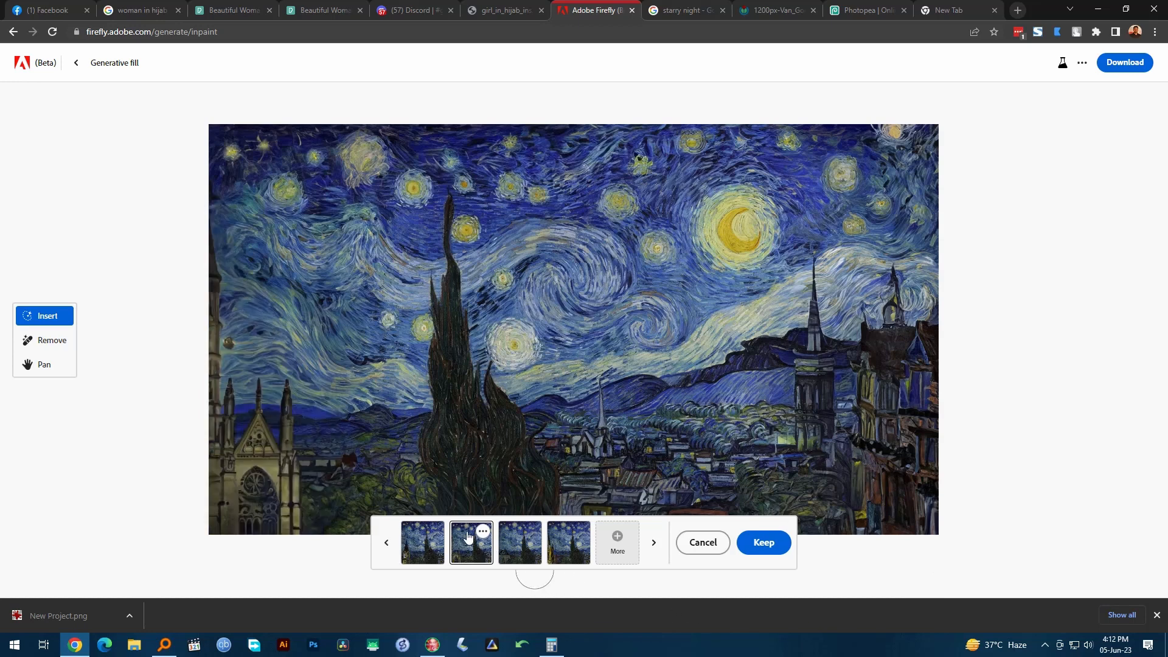
pyautogui.click(524, 545)
pyautogui.click(576, 545)
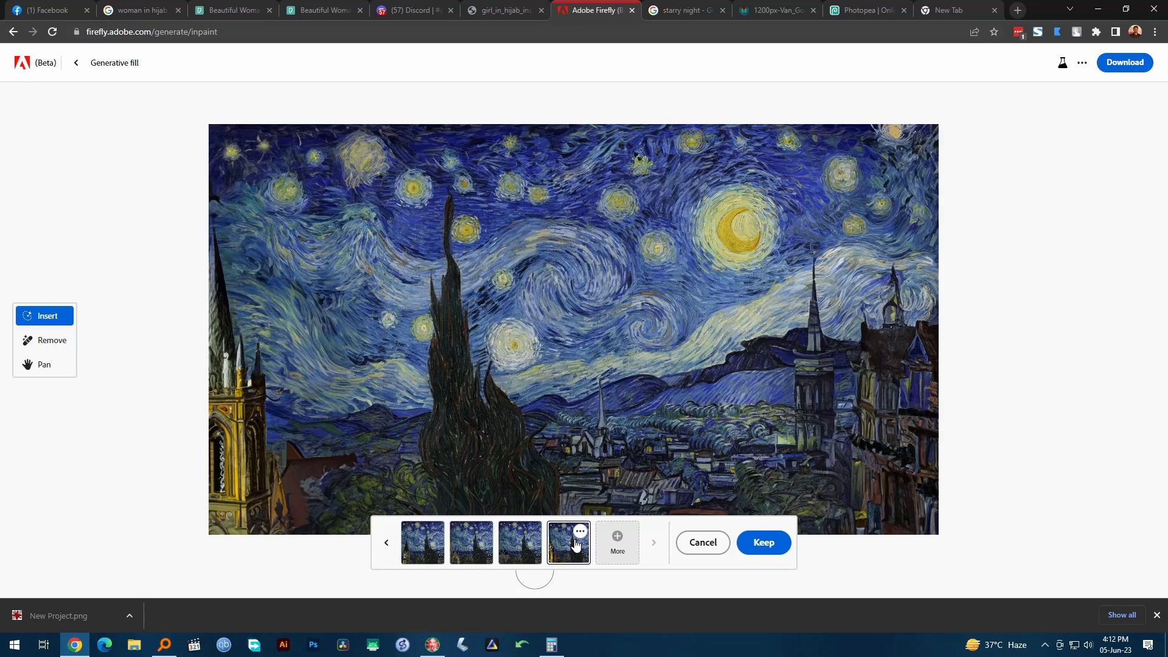
pyautogui.click(417, 543)
pyautogui.click(572, 555)
pyautogui.click(760, 541)
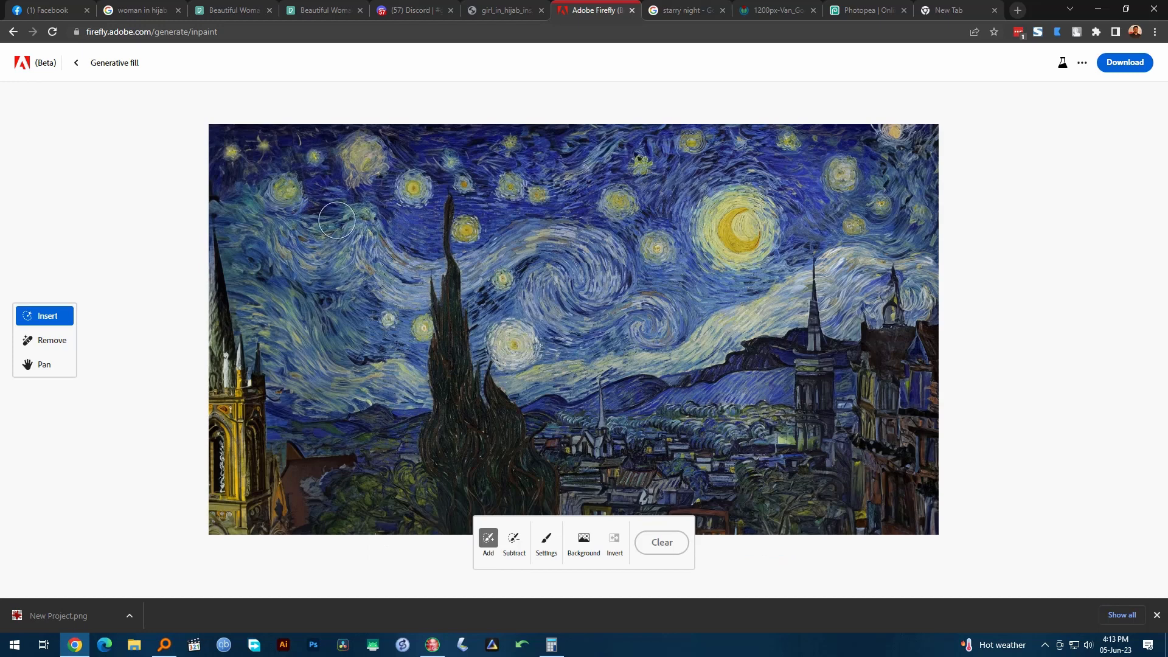
# - Brush a tilted saucer shape into the sky's upper left and generate "a flying saucer in the style of van gogh starry night"
pyautogui.moveTo(348, 213)
pyautogui.mouseDown()
pyautogui.moveTo(297, 231)
pyautogui.moveTo(392, 197)
pyautogui.moveTo(276, 234)
pyautogui.moveTo(308, 220)
pyautogui.moveTo(327, 186)
pyautogui.moveTo(356, 192)
pyautogui.mouseUp()
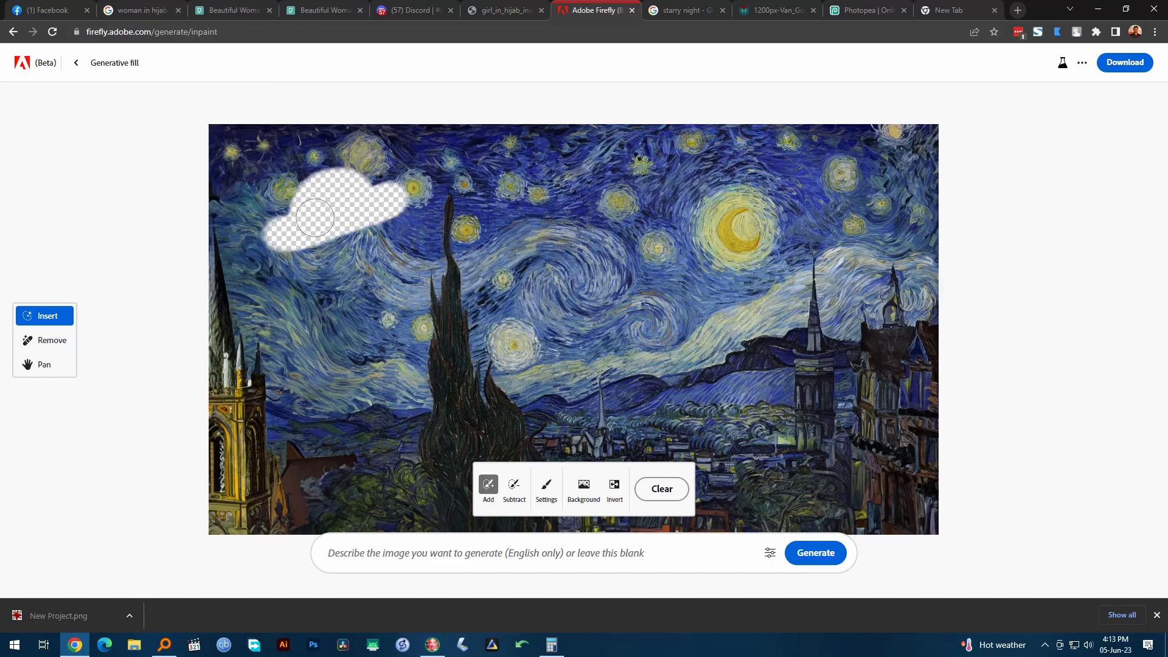
pyautogui.click(538, 551)
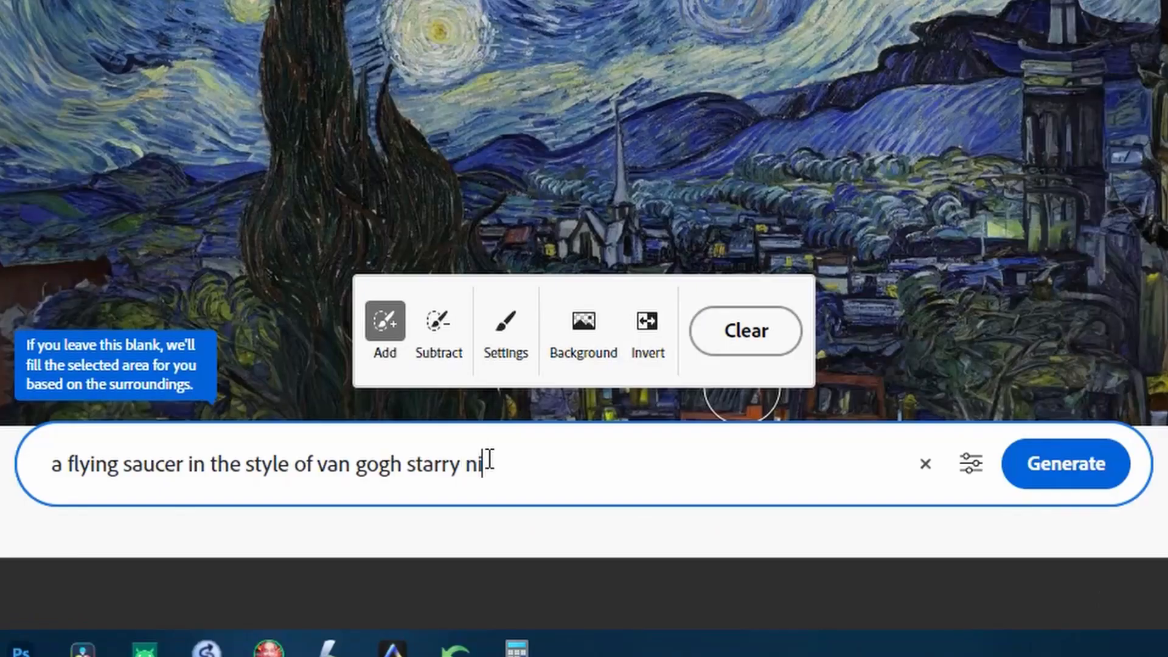
pyautogui.write('ght')
pyautogui.press('BackSpace')
pyautogui.press('BackSpace')
pyautogui.press('BackSpace')
pyautogui.write('ght')
pyautogui.click(1068, 477)
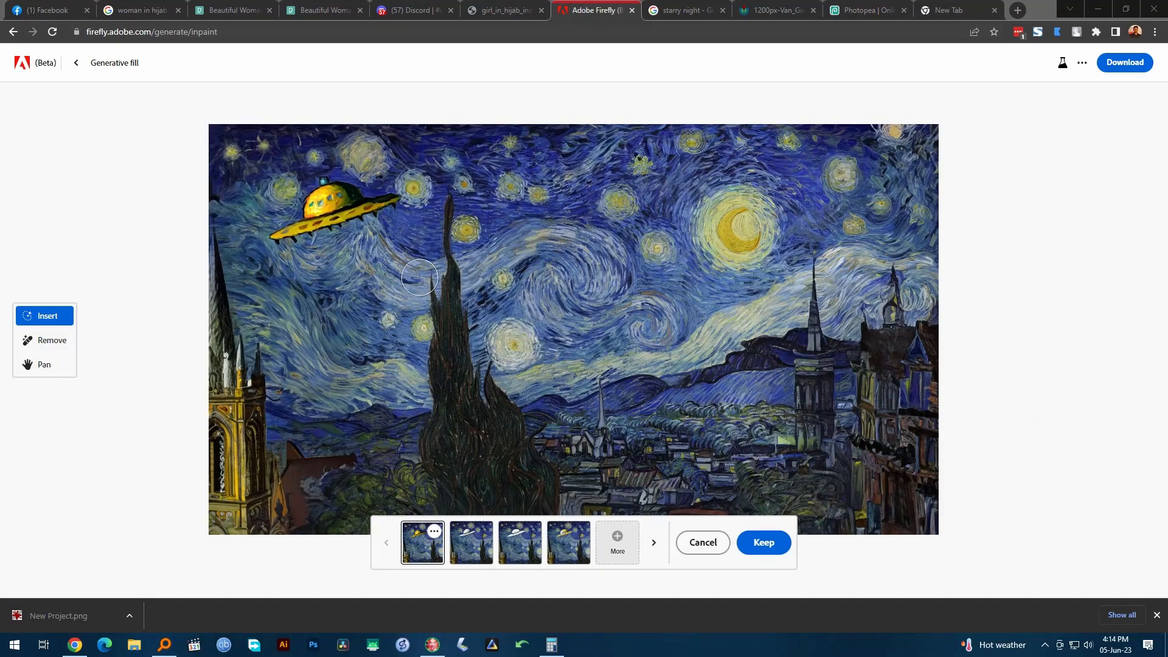
# - Preview the generated flying saucer variations and return to the first, yellow one
pyautogui.click(468, 551)
pyautogui.click(528, 550)
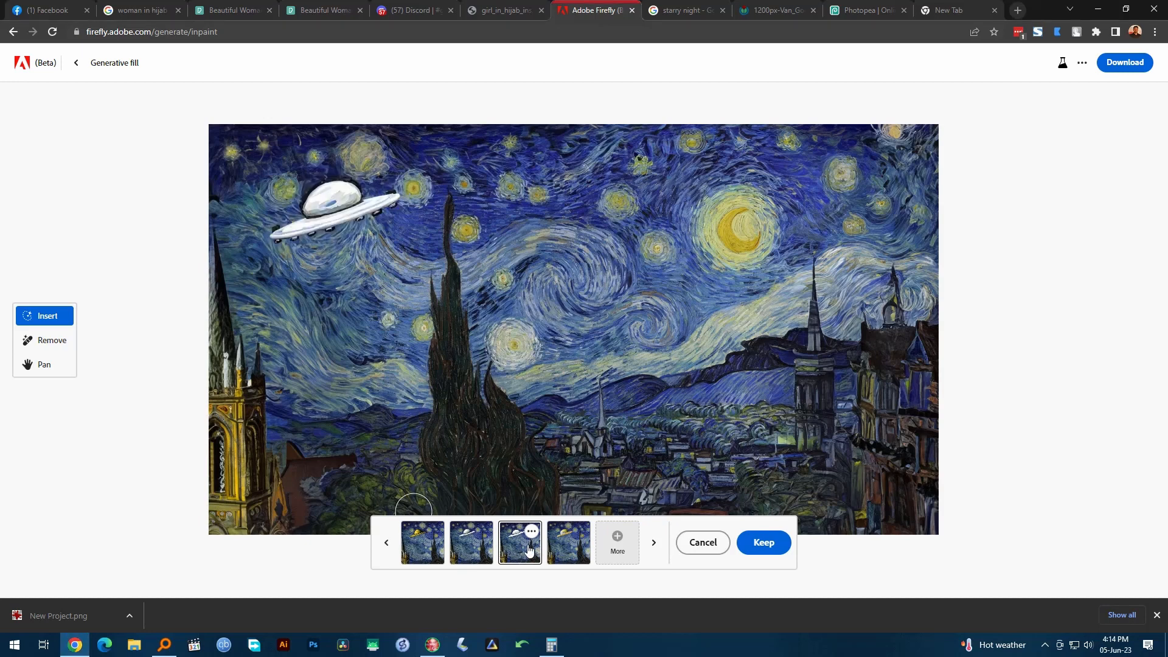
pyautogui.click(567, 551)
pyautogui.click(425, 545)
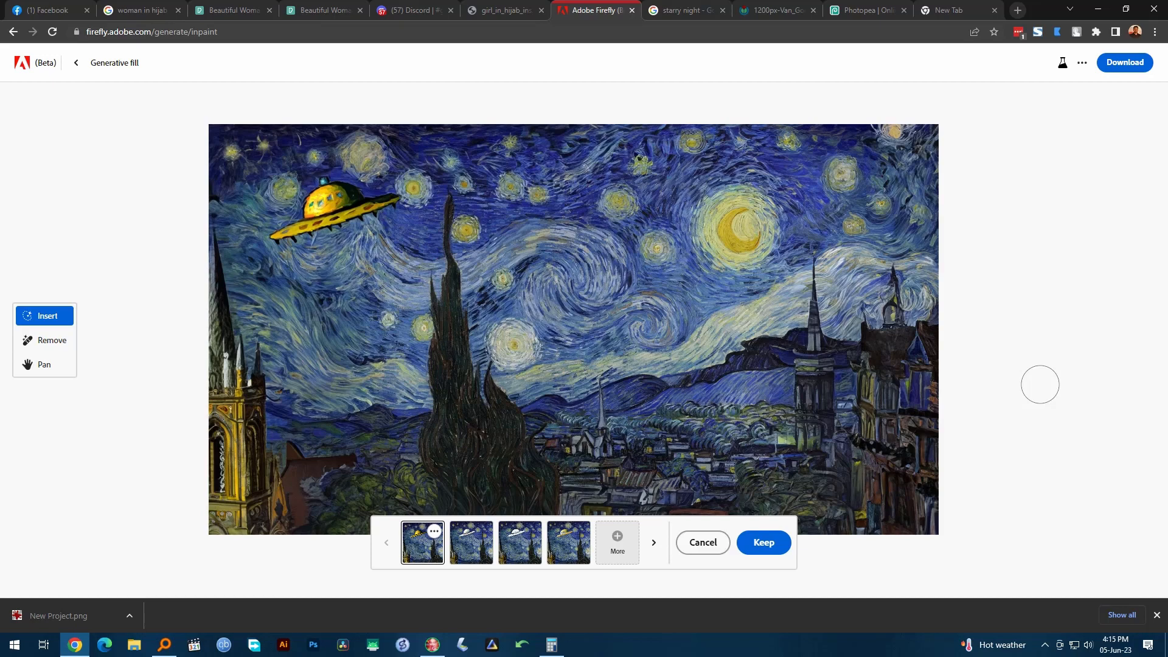
# - Leave the Starry Night image and upload the portrait of the woman in a hijab for Generative fill
pyautogui.click(77, 63)
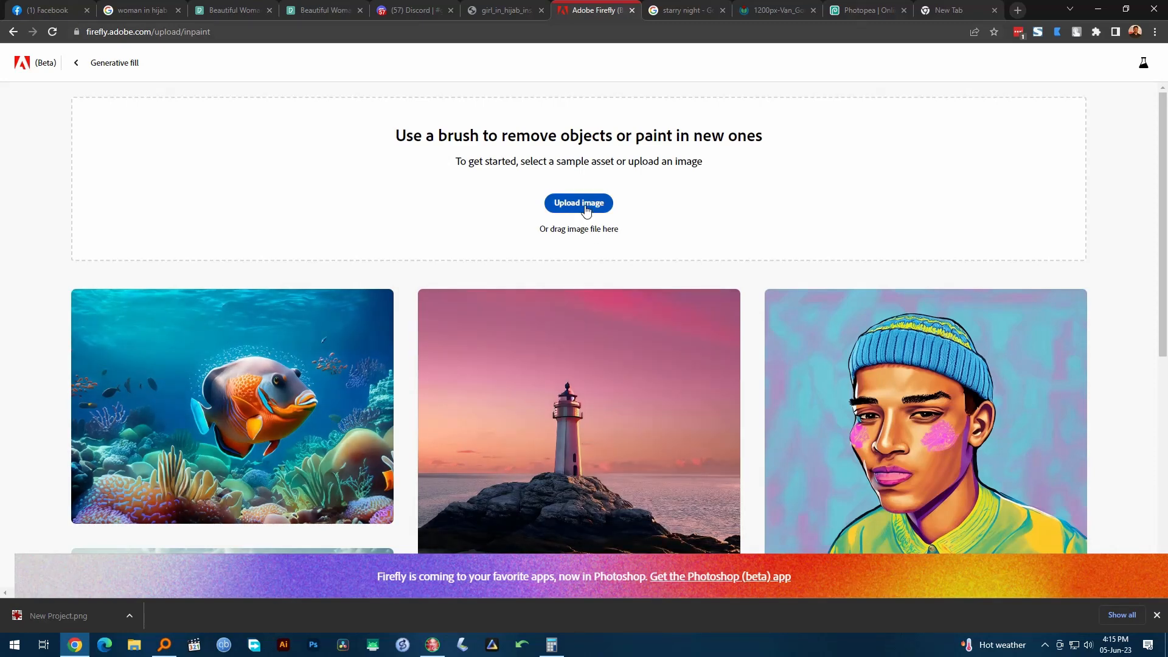
pyautogui.click(586, 210)
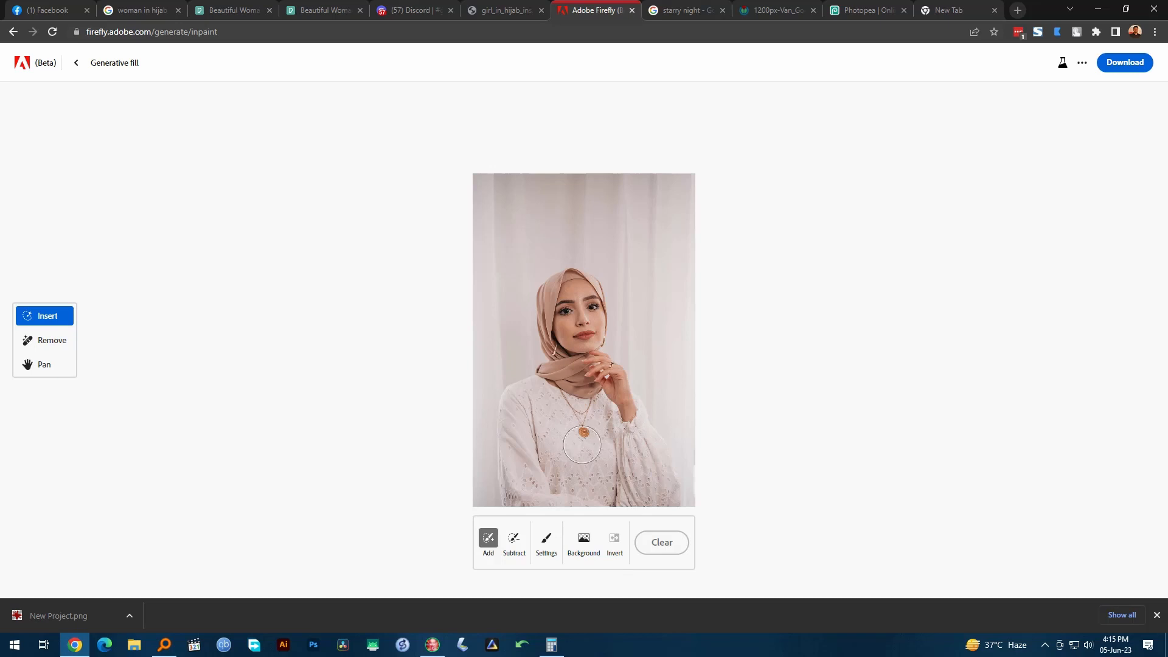
# - Brush over the woman's white blouse from the shoulders across the torso, correcting the mask edge with Subtract
pyautogui.scroll(5, 627, 380)
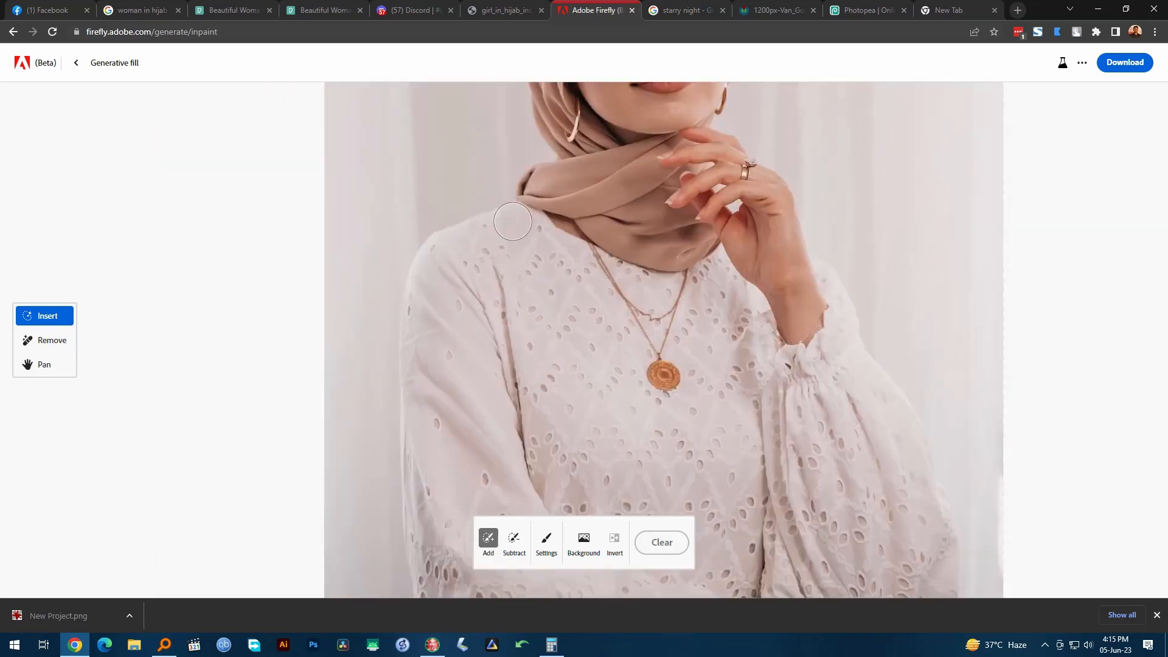
pyautogui.moveTo(511, 220)
pyautogui.mouseDown()
pyautogui.moveTo(440, 245)
pyautogui.moveTo(413, 343)
pyautogui.moveTo(411, 470)
pyautogui.moveTo(448, 651)
pyautogui.mouseUp()
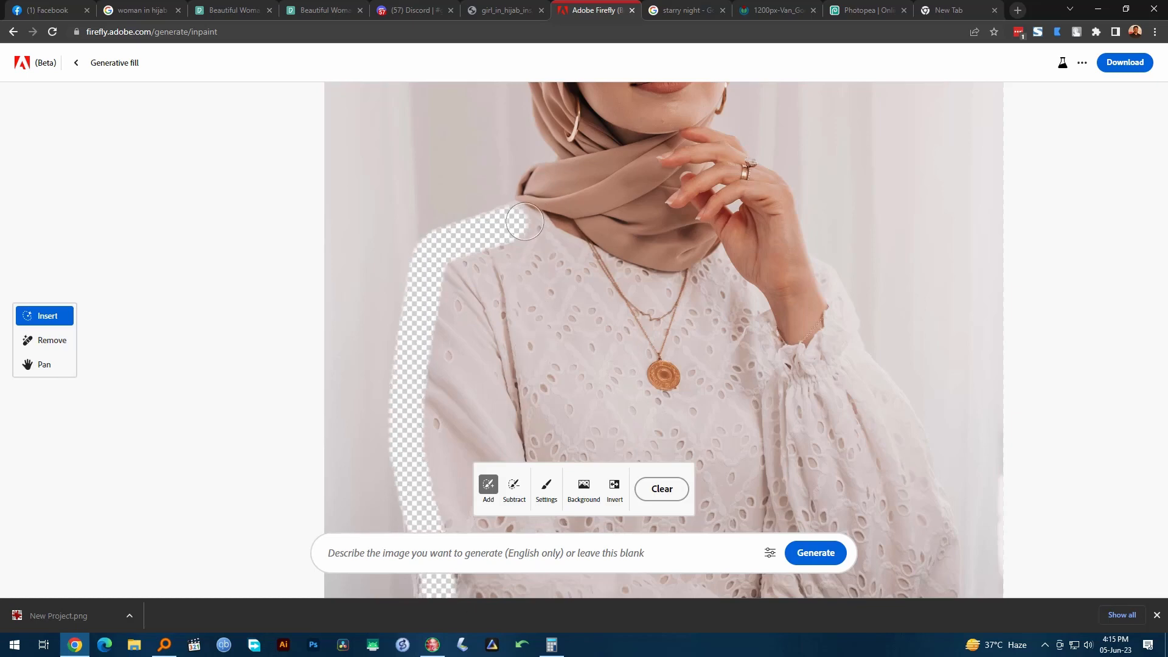
pyautogui.moveTo(522, 220)
pyautogui.mouseDown()
pyautogui.moveTo(558, 253)
pyautogui.moveTo(633, 283)
pyautogui.moveTo(696, 285)
pyautogui.moveTo(712, 271)
pyautogui.moveTo(760, 353)
pyautogui.moveTo(475, 265)
pyautogui.moveTo(704, 399)
pyautogui.mouseUp()
pyautogui.click(513, 485)
pyautogui.click(451, 206)
pyautogui.click(488, 485)
pyautogui.scroll(-5, 640, 265)
pyautogui.moveTo(636, 298)
pyautogui.mouseDown()
pyautogui.moveTo(598, 350)
pyautogui.moveTo(676, 341)
pyautogui.moveTo(710, 363)
pyautogui.mouseUp()
# - Extend the brushed mask over the rest of the raised arm's sleeve and its lace cuff, leaving the hand unmasked
pyautogui.scroll(5, 709, 362)
pyautogui.moveTo(840, 446); pyautogui.dragTo(811, 249)
pyautogui.press('space')
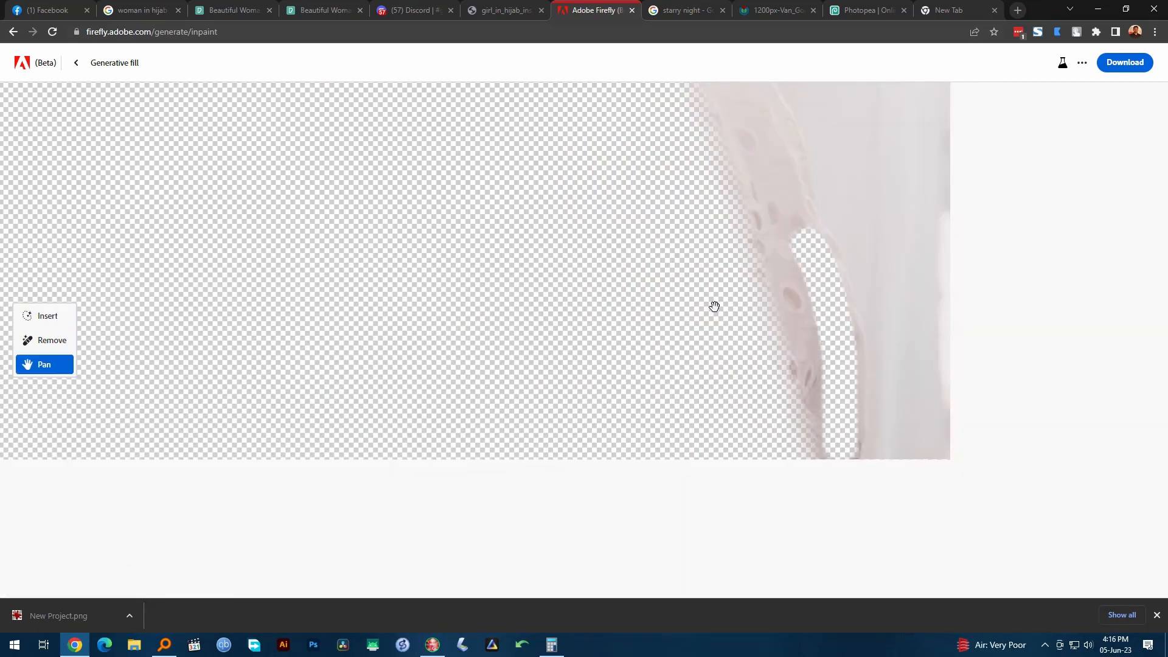
pyautogui.moveTo(716, 303); pyautogui.dragTo(693, 357)
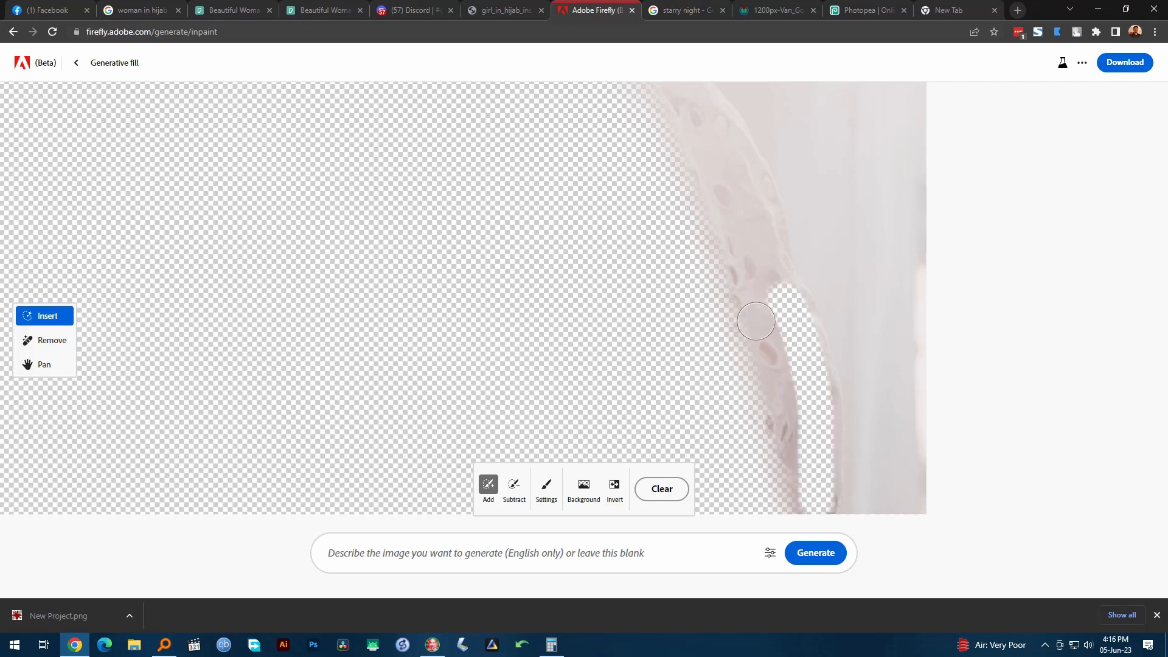
pyautogui.scroll(-5, 756, 321)
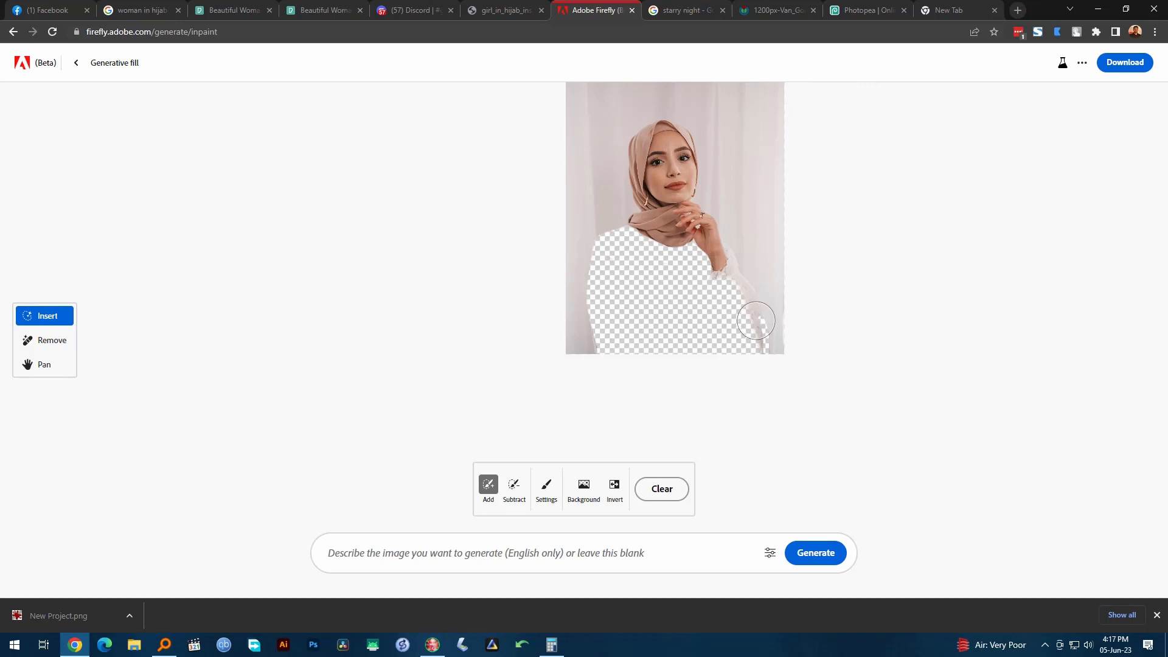
pyautogui.scroll(5, 756, 321)
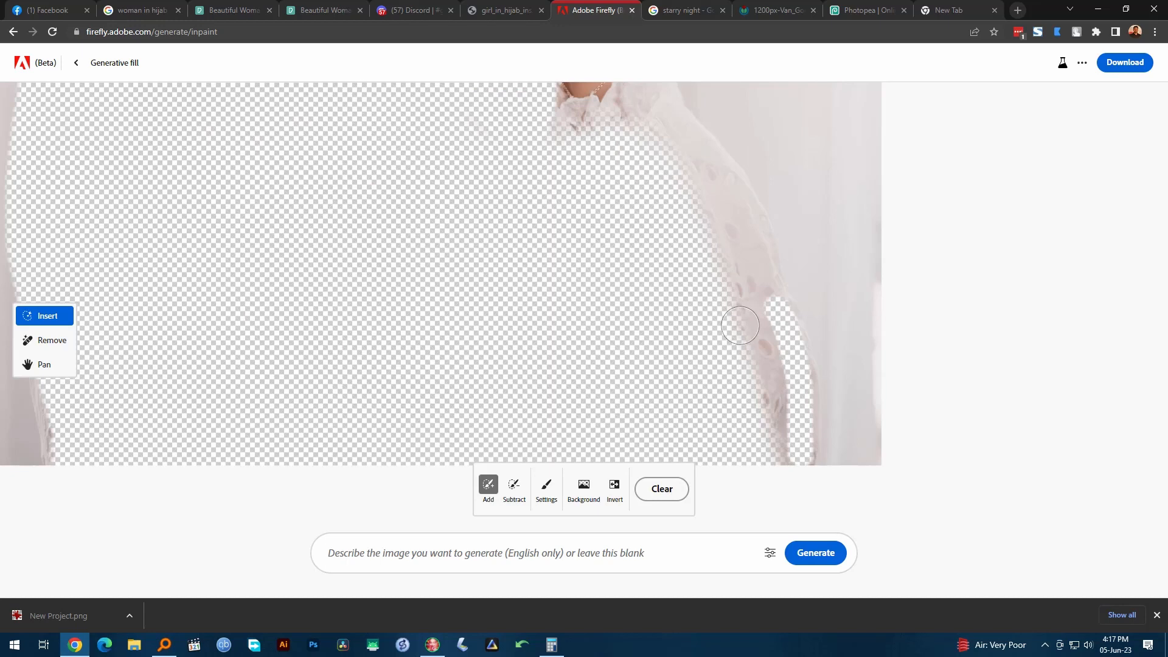
pyautogui.scroll(-5, 741, 326)
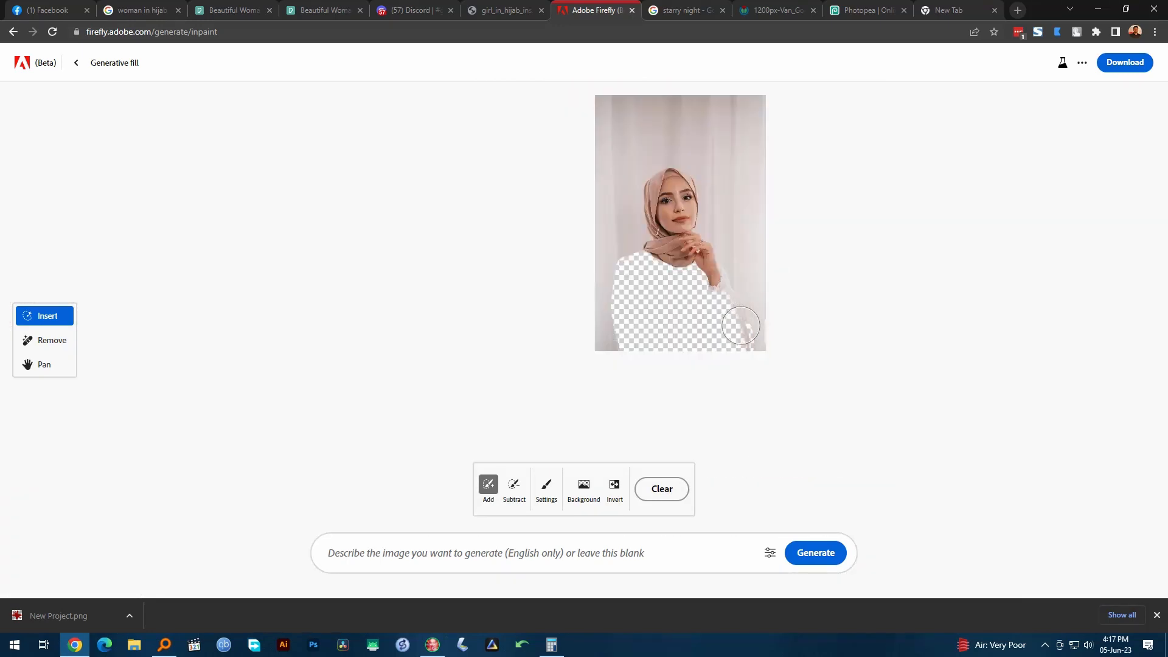
pyautogui.scroll(8, 740, 325)
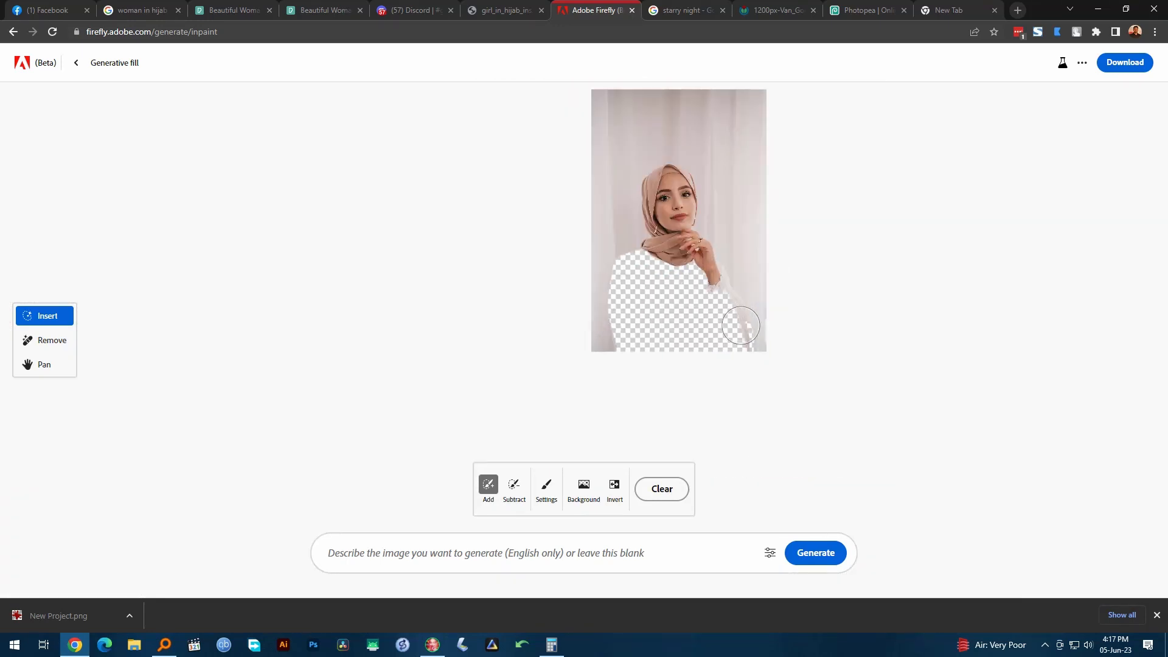
pyautogui.scroll(-6, 740, 325)
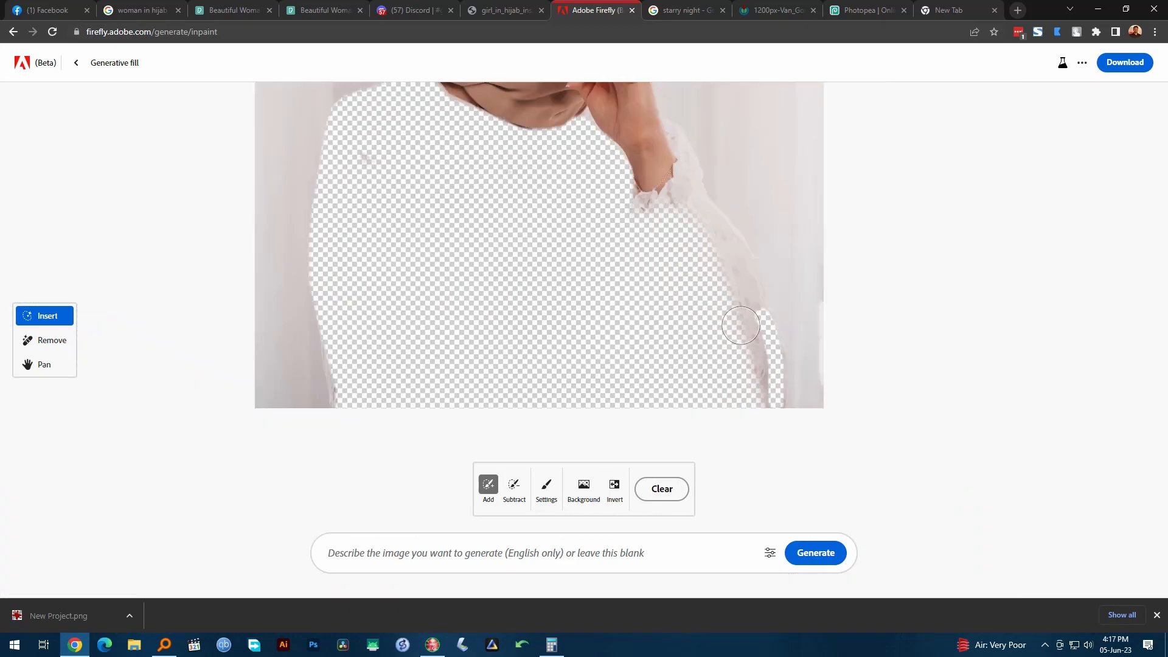
pyautogui.scroll(2, 749, 324)
pyautogui.press('space')
pyautogui.moveTo(679, 184); pyautogui.dragTo(668, 334)
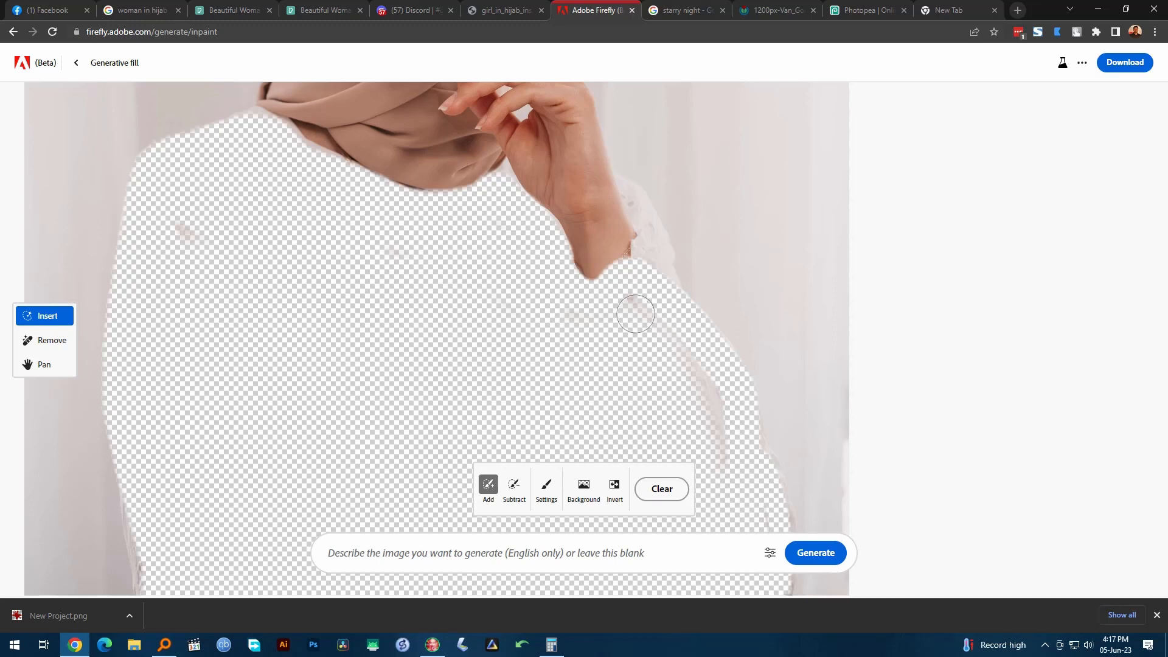
pyautogui.press('space')
pyautogui.moveTo(631, 305); pyautogui.dragTo(681, 329)
# - Generate "red indian dress" in the masked blouse area
pyautogui.click(616, 548)
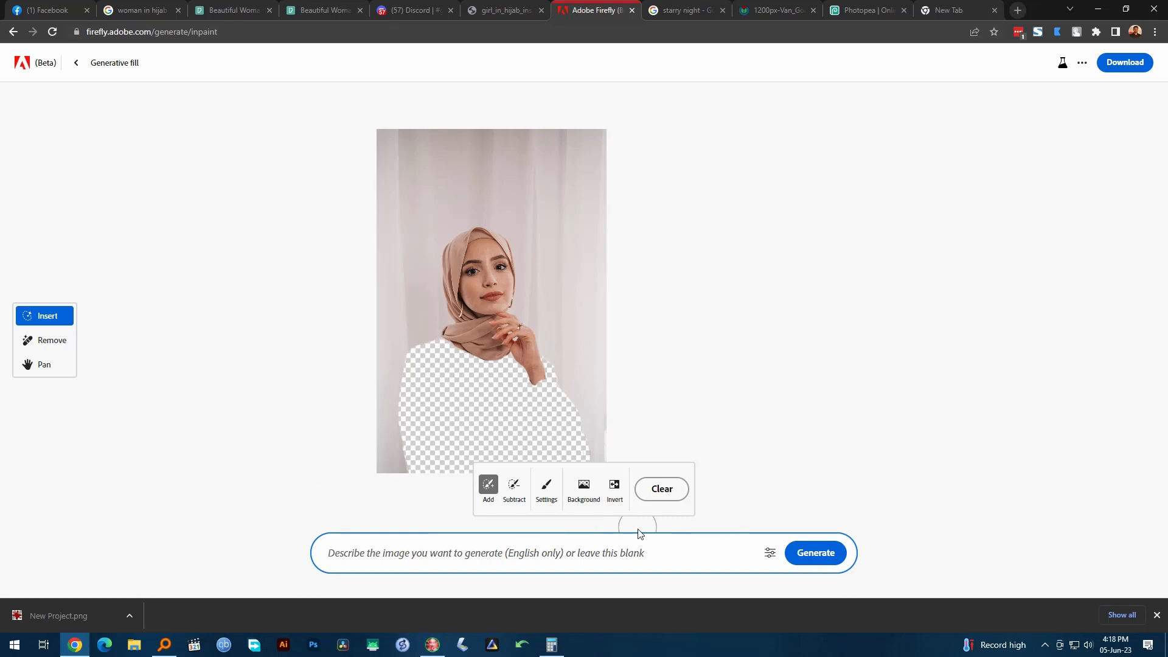
pyautogui.write('red indian dress')
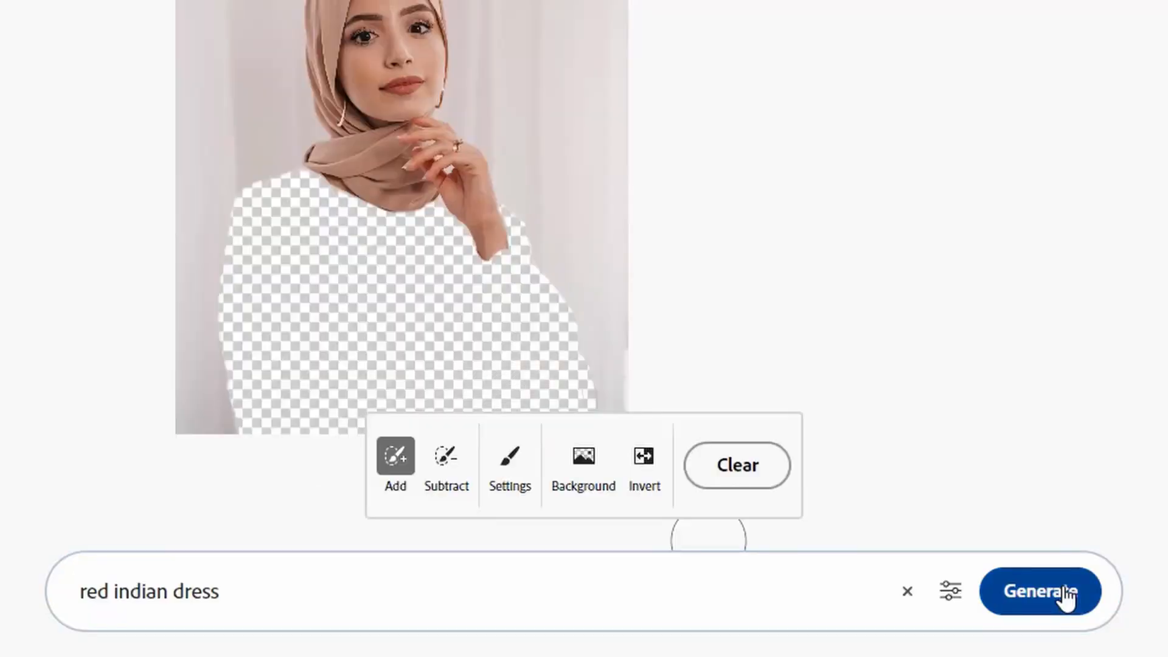
pyautogui.click(826, 555)
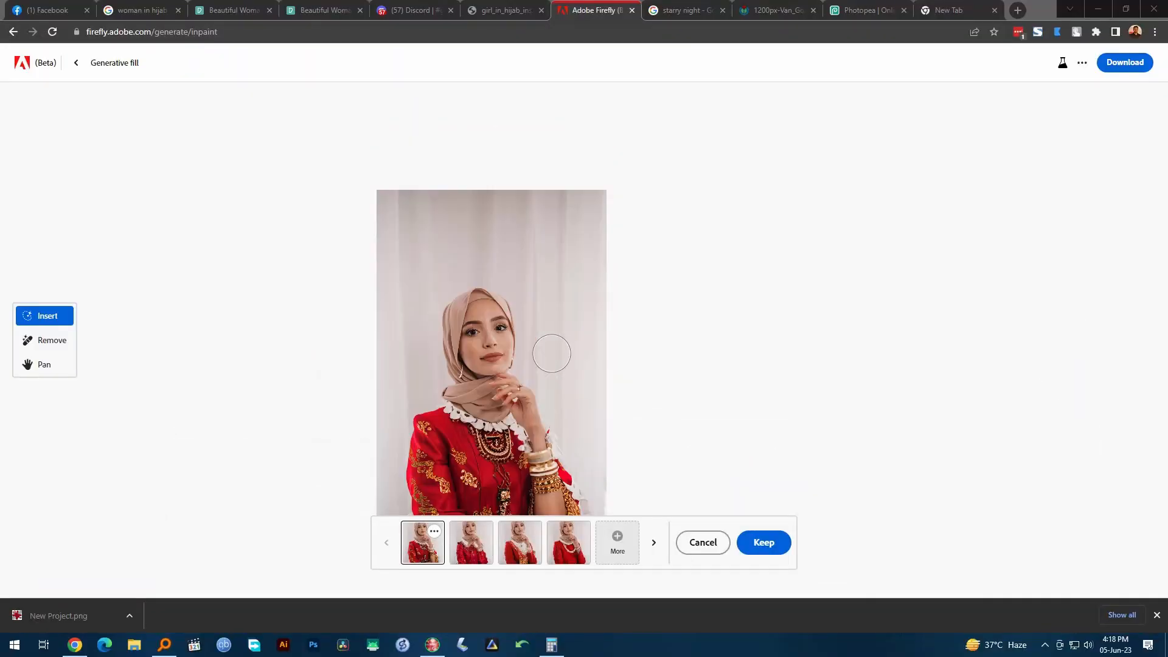
# - Compare the generated red dress variations and keep the fourth one
pyautogui.scroll(3, 552, 354)
pyautogui.click(513, 367)
pyautogui.press('space')
pyautogui.moveTo(498, 255); pyautogui.dragTo(518, 136)
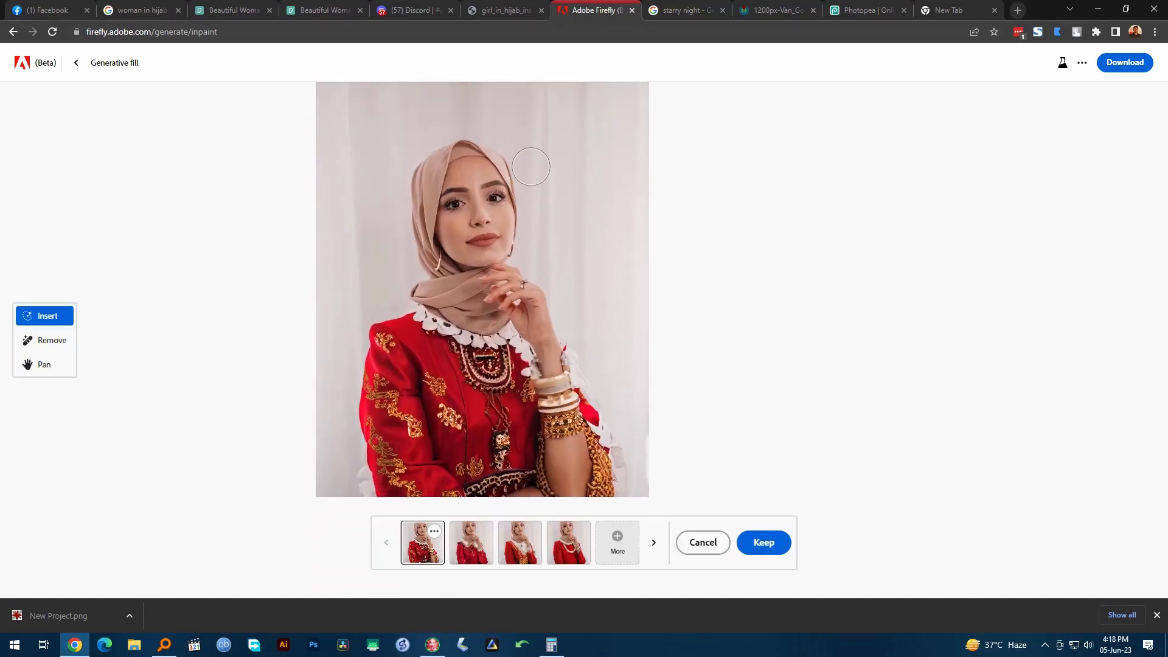
pyautogui.click(473, 548)
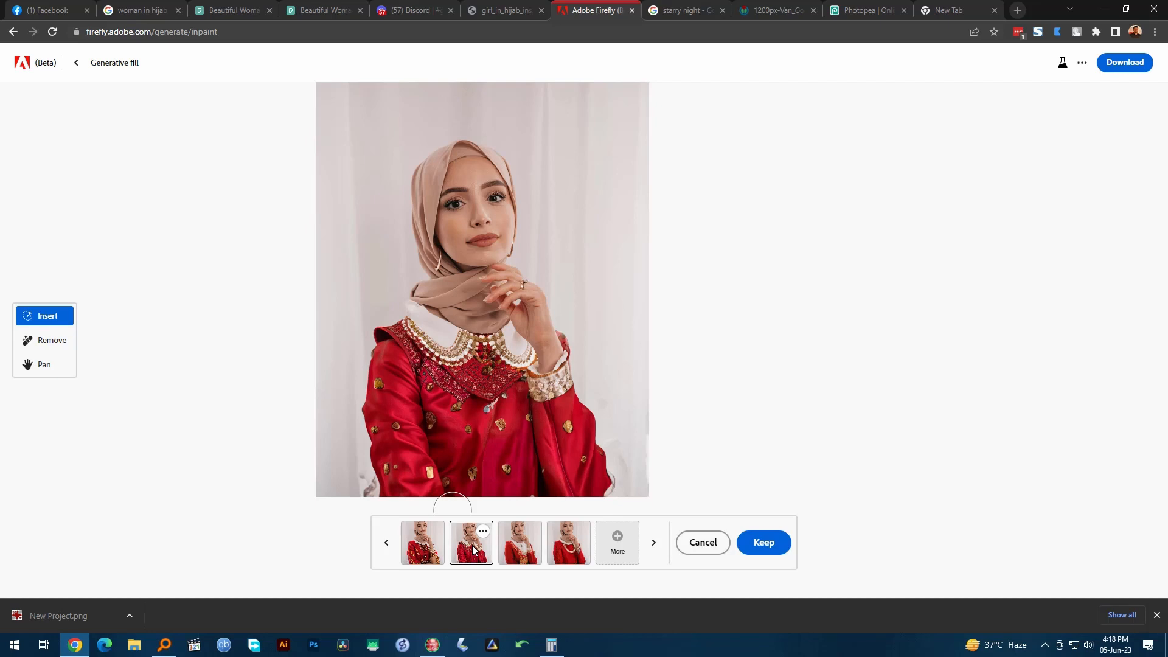
pyautogui.click(518, 549)
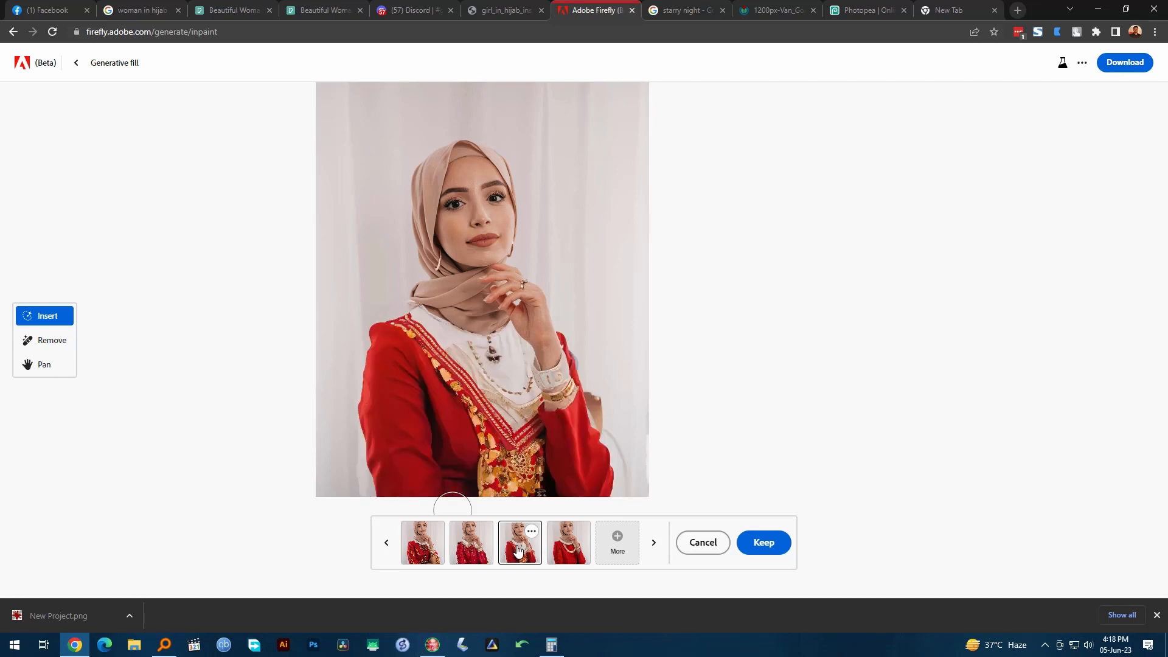
pyautogui.click(567, 549)
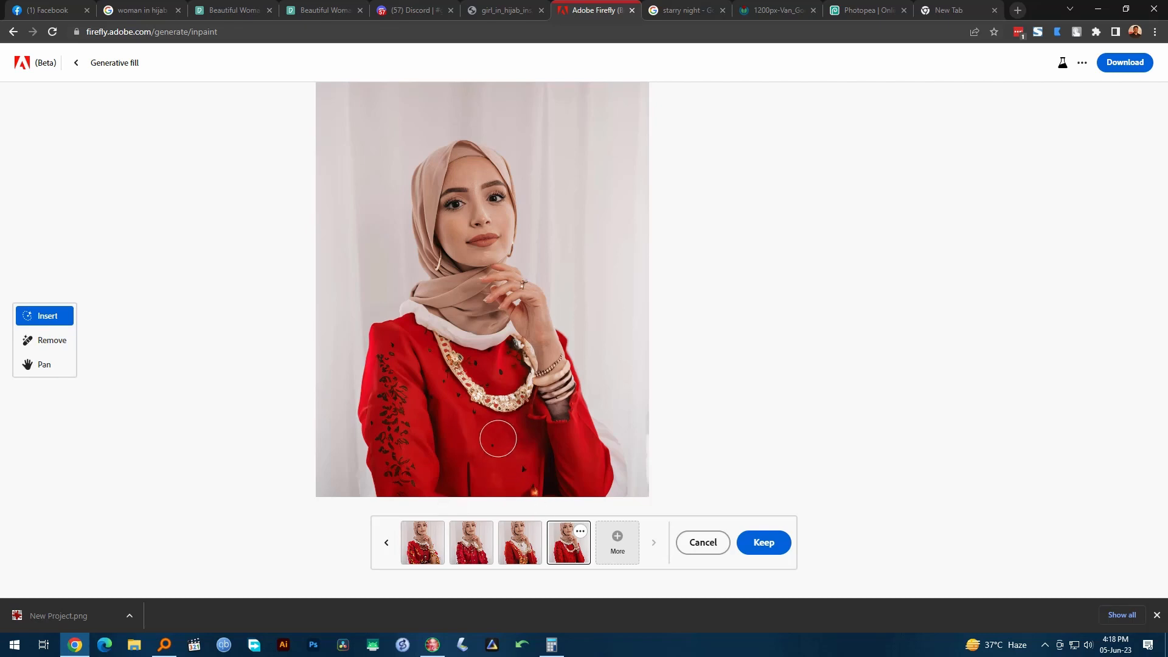
pyautogui.click(764, 544)
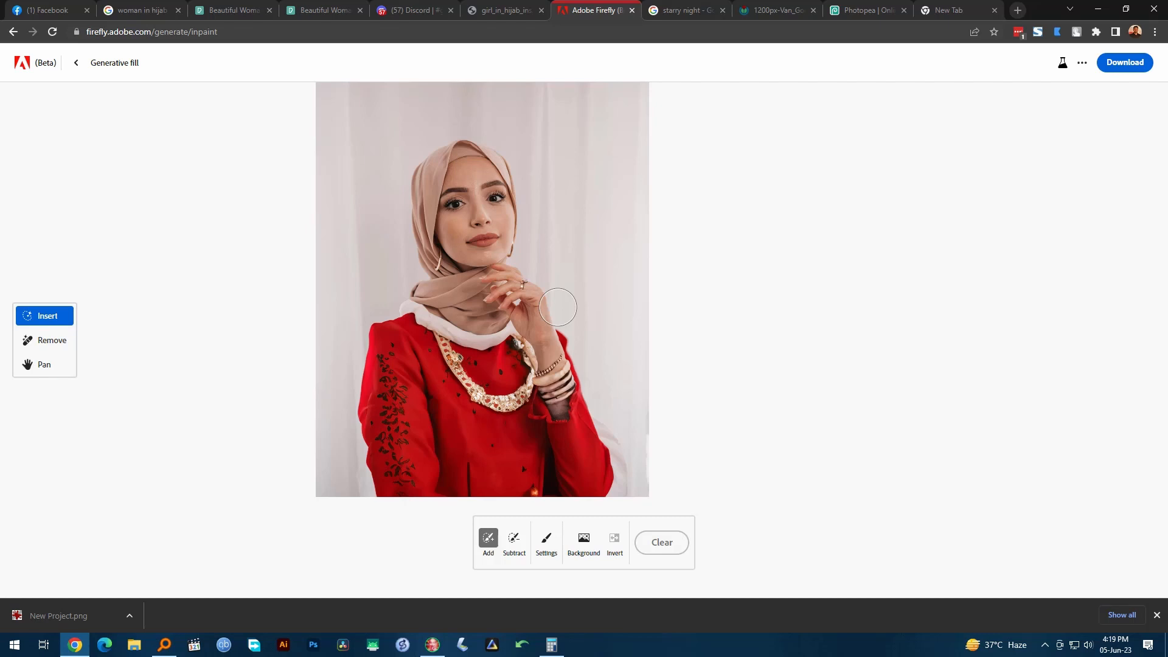
# - Brush over the woman's face inside the hijab, from the forehead down to the chin
pyautogui.scroll(5, 546, 298)
pyautogui.press('space')
pyautogui.moveTo(470, 224)
pyautogui.mouseDown()
pyautogui.moveTo(536, 364)
pyautogui.moveTo(604, 461)
pyautogui.mouseUp()
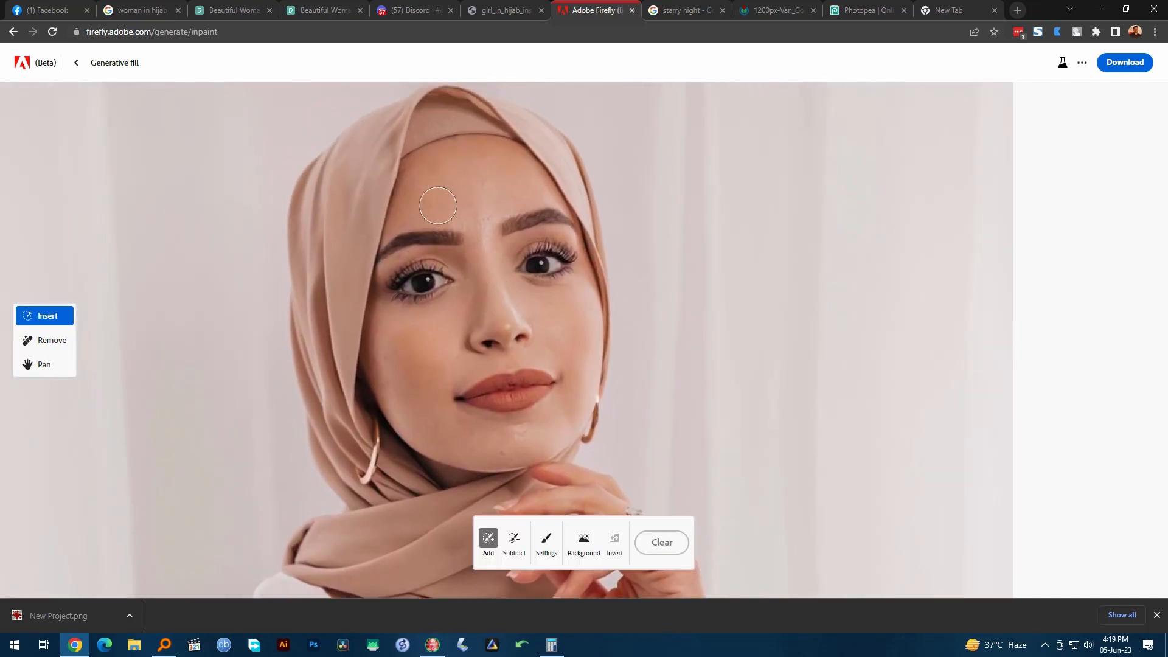
pyautogui.moveTo(433, 171)
pyautogui.mouseDown()
pyautogui.moveTo(490, 163)
pyautogui.moveTo(540, 213)
pyautogui.moveTo(471, 192)
pyautogui.moveTo(508, 307)
pyautogui.moveTo(482, 355)
pyautogui.moveTo(466, 221)
pyautogui.moveTo(498, 368)
pyautogui.moveTo(505, 228)
pyautogui.mouseUp()
pyautogui.moveTo(422, 191)
pyautogui.mouseDown()
pyautogui.moveTo(398, 325)
pyautogui.moveTo(469, 422)
pyautogui.moveTo(549, 407)
pyautogui.moveTo(568, 304)
pyautogui.moveTo(425, 254)
pyautogui.moveTo(454, 348)
pyautogui.moveTo(516, 295)
pyautogui.mouseUp()
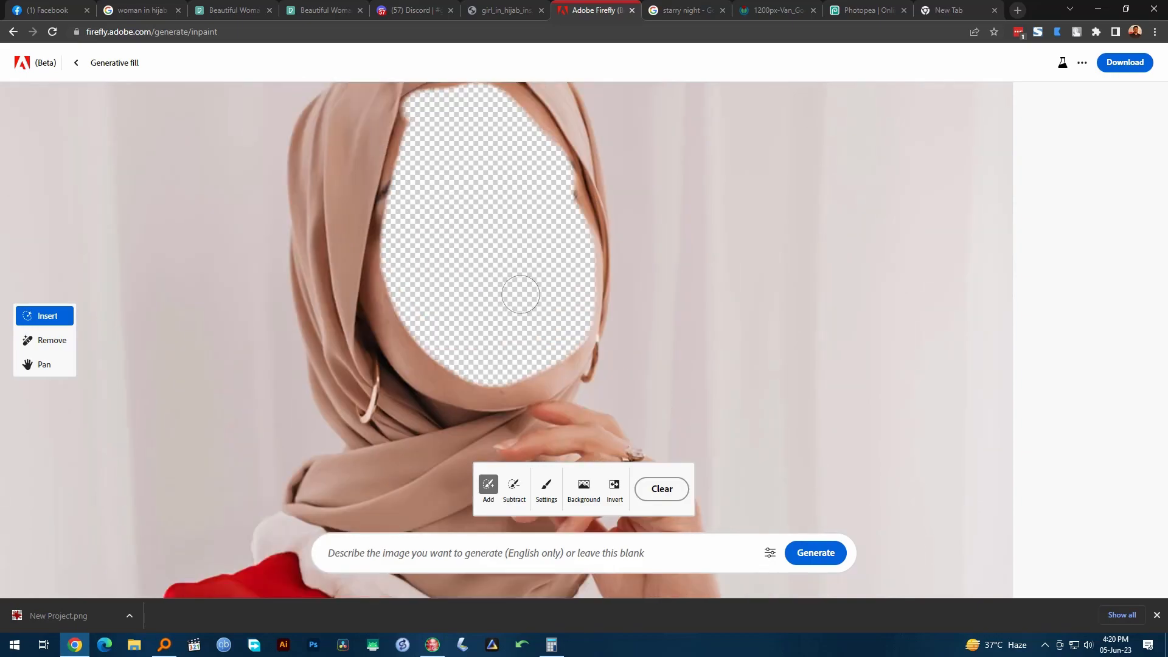
# - Generate "beautiful model" in the masked face area and preview the second, third and fourth variations
pyautogui.click(436, 554)
pyautogui.write('beautiful model')
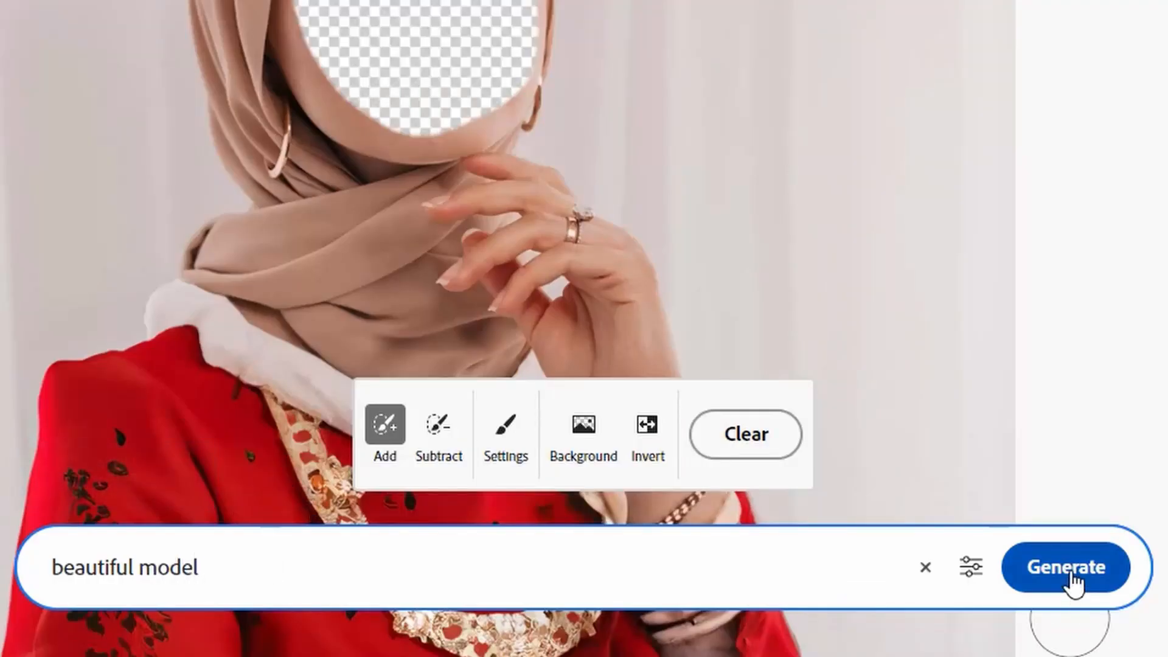
pyautogui.click(1073, 583)
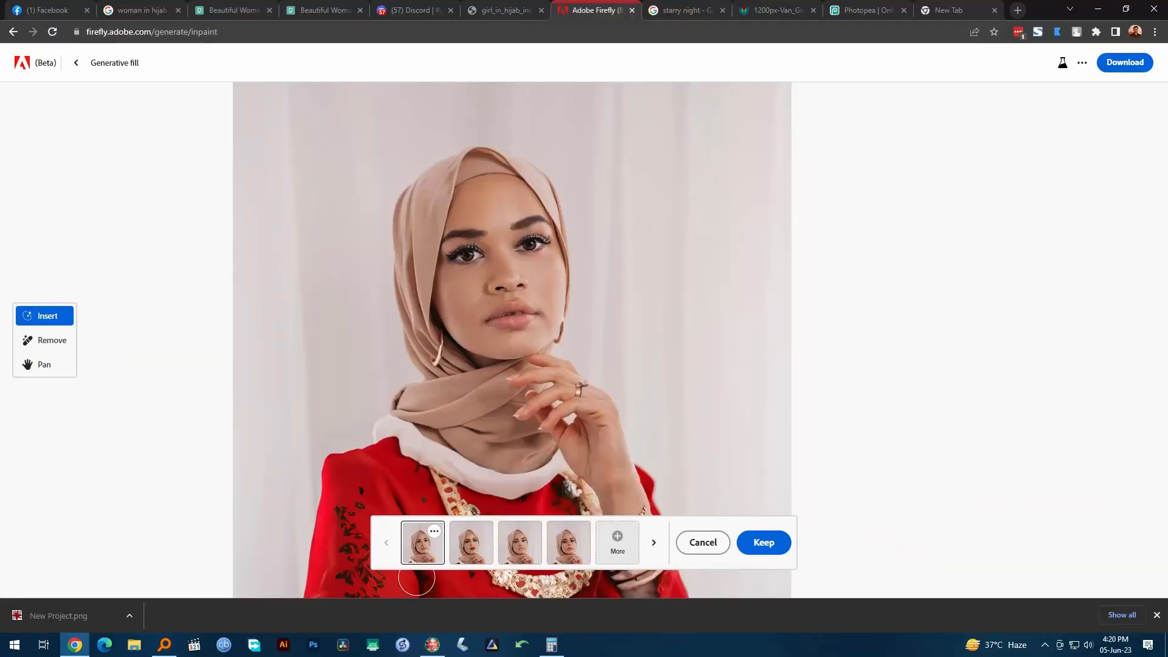
pyautogui.click(467, 550)
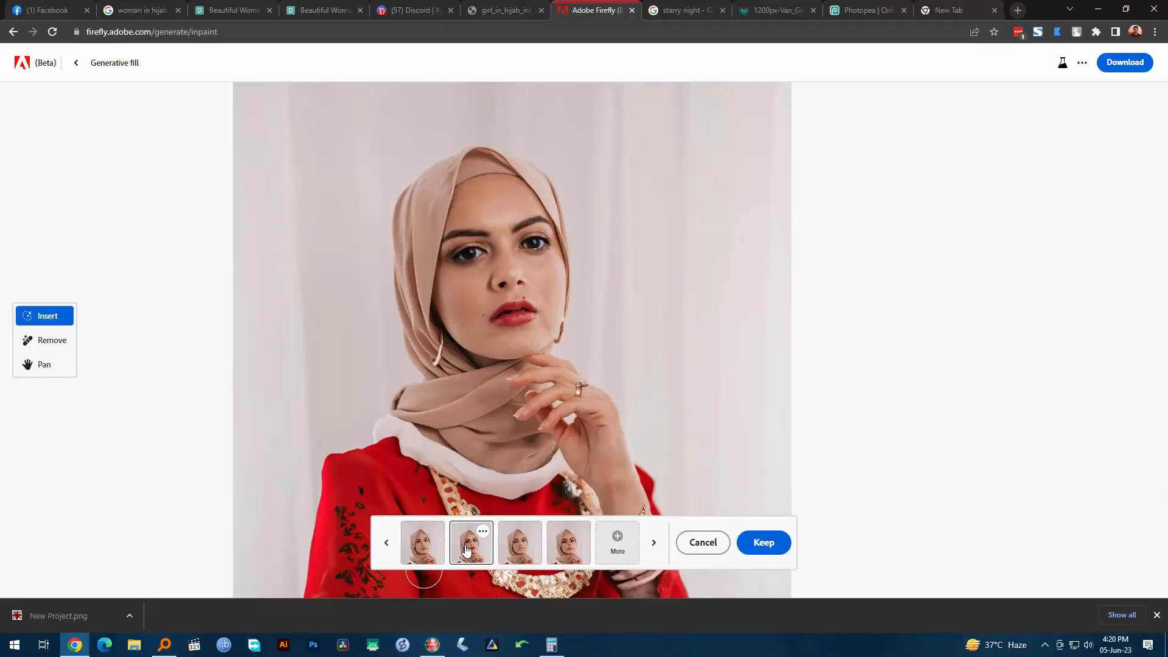
pyautogui.click(516, 548)
pyautogui.click(577, 547)
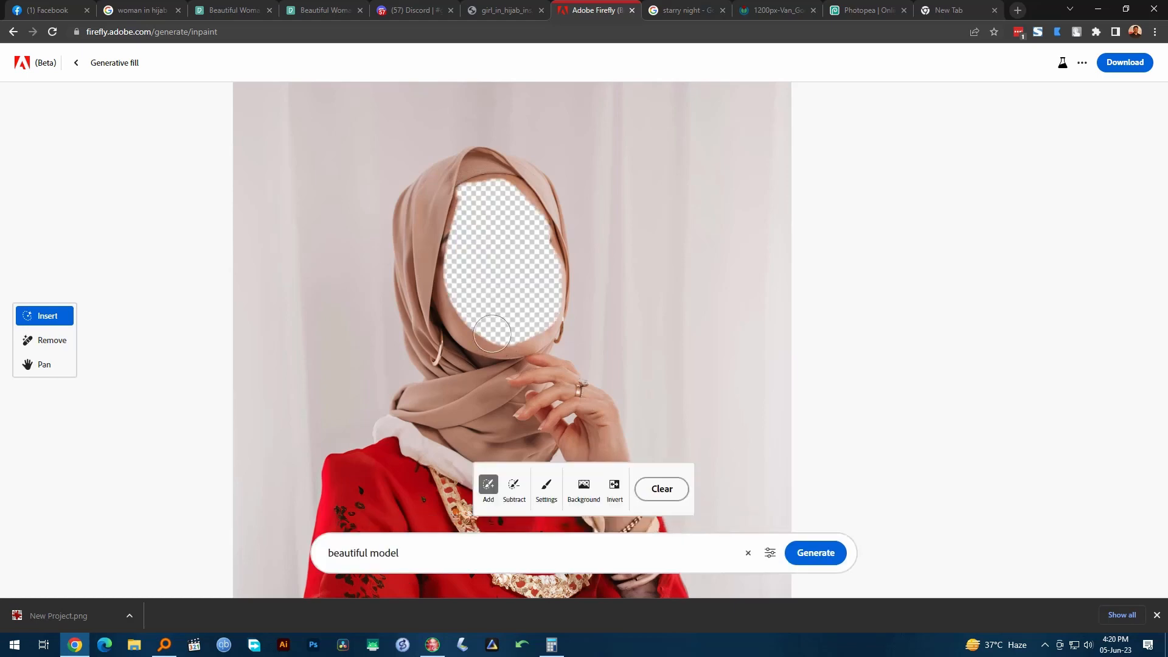
# - Extend the face mask to the hijab's edge and generate "a model wearing the hijab looking at the camera, sharp features"
pyautogui.scroll(3, 490, 289)
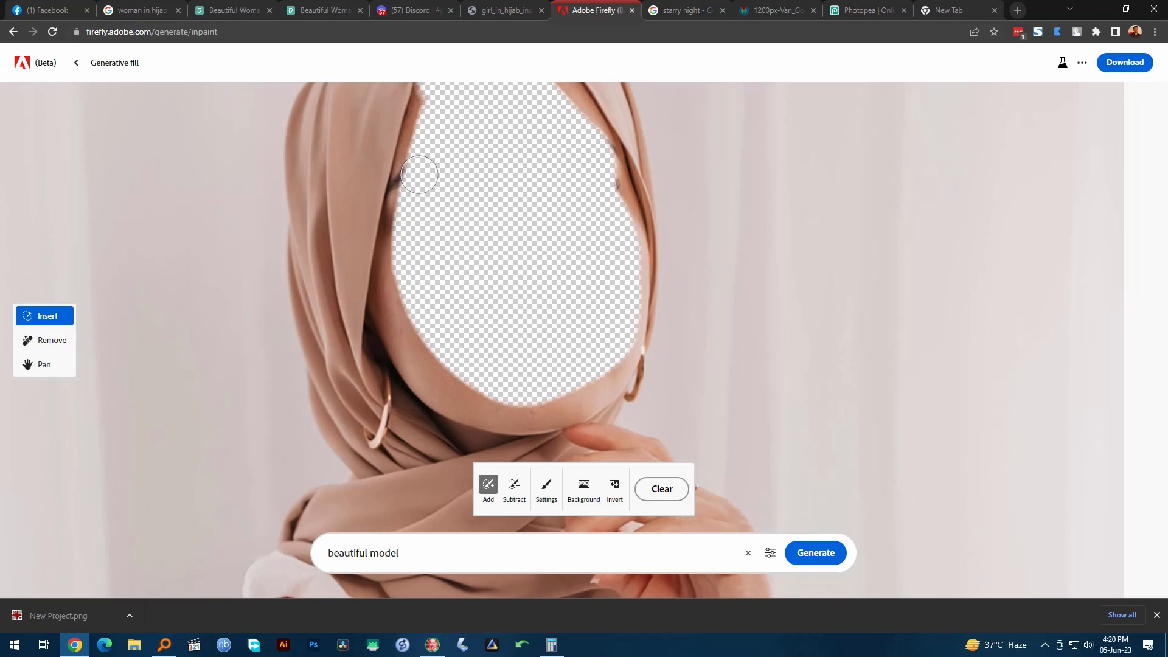
pyautogui.moveTo(418, 171); pyautogui.dragTo(408, 202)
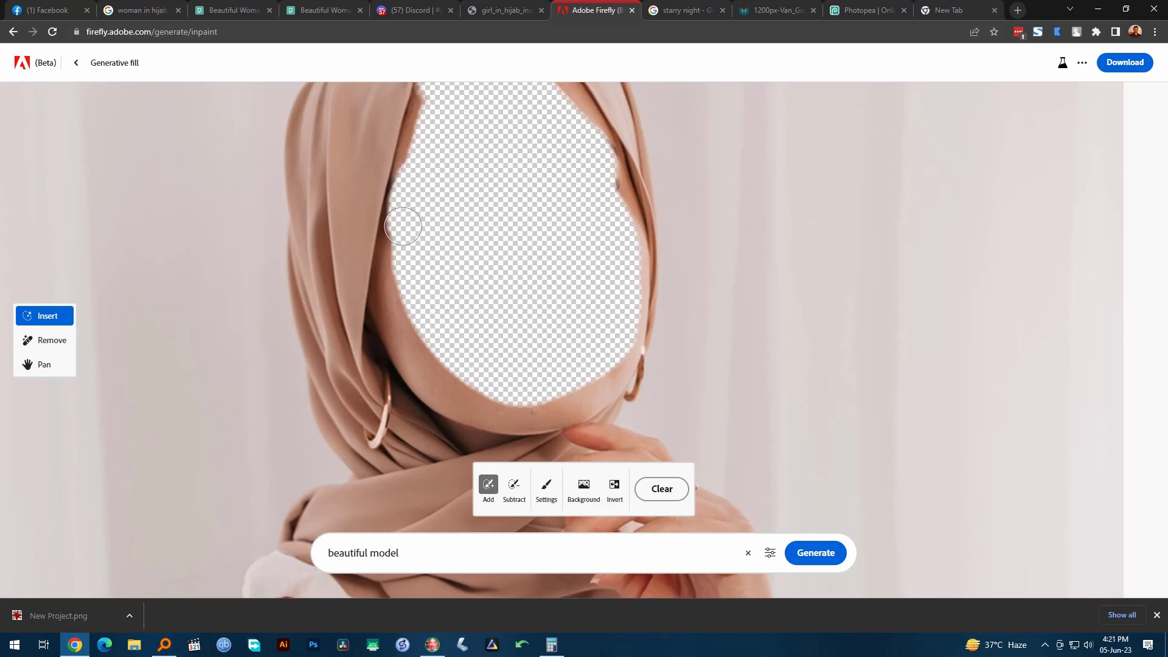
pyautogui.scroll(3, 413, 256)
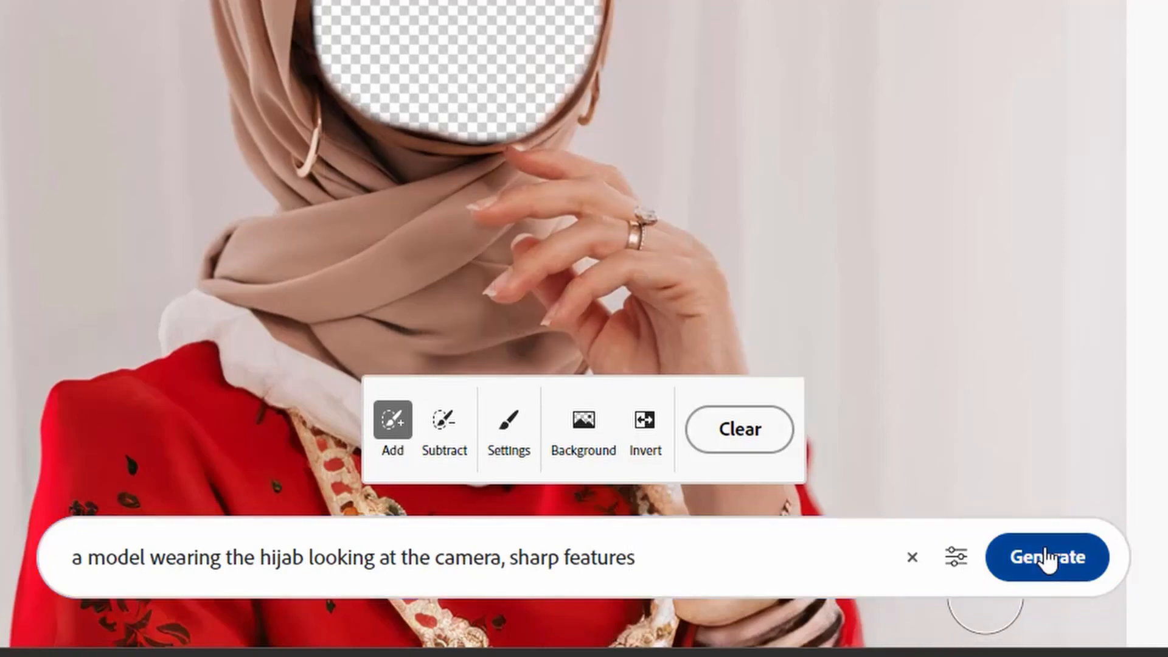
pyautogui.click(1048, 558)
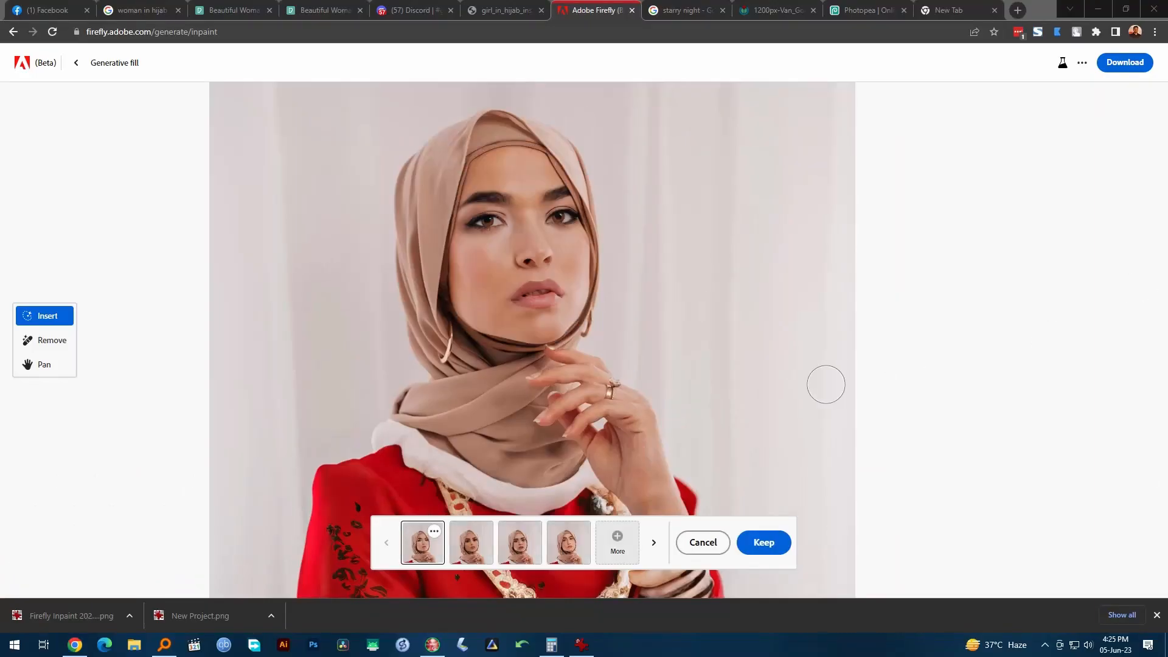
# - Preview all the generated face variations, return to the first one and examine it together with the red dress
pyautogui.click(478, 550)
pyautogui.click(519, 551)
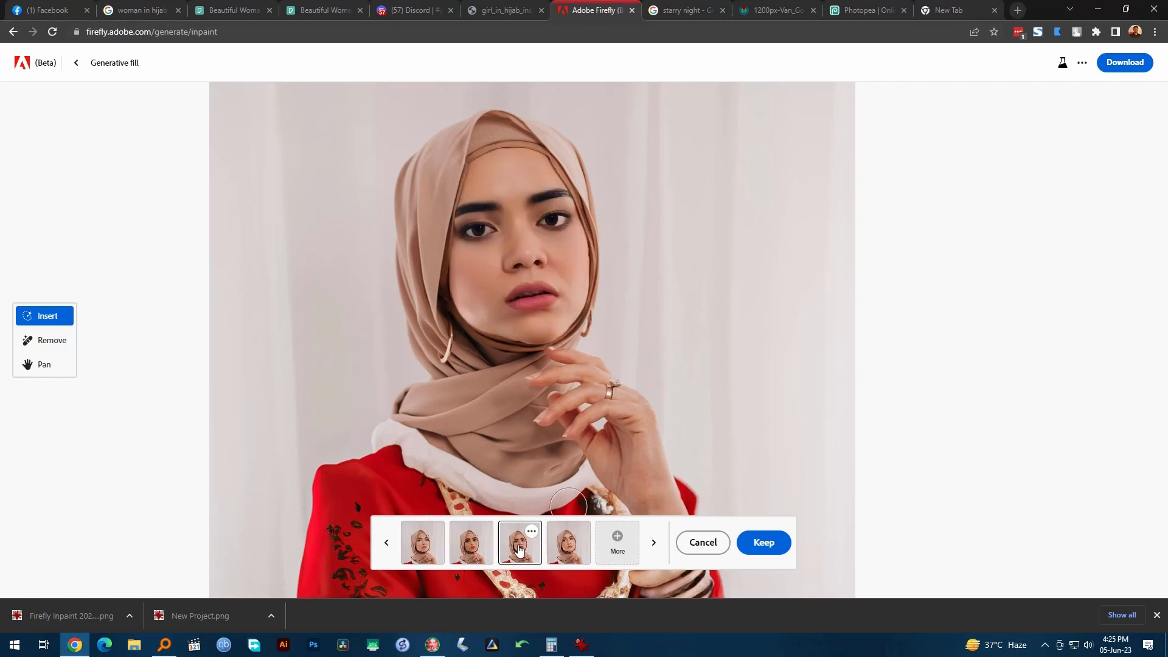
pyautogui.click(561, 551)
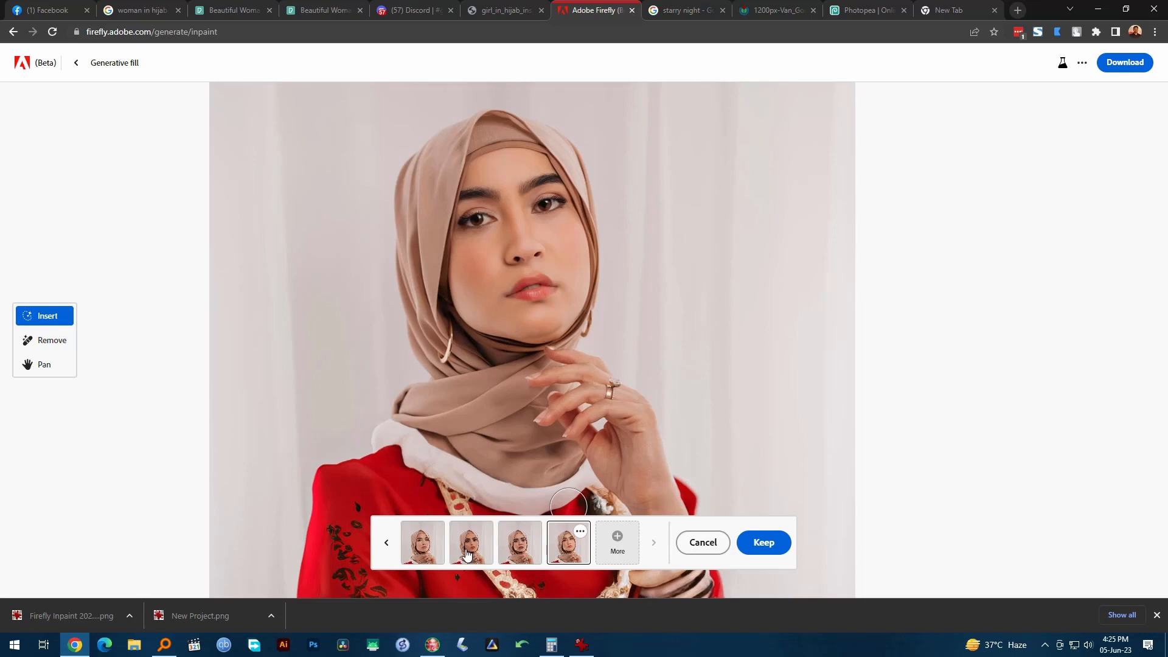
pyautogui.click(468, 555)
pyautogui.click(423, 552)
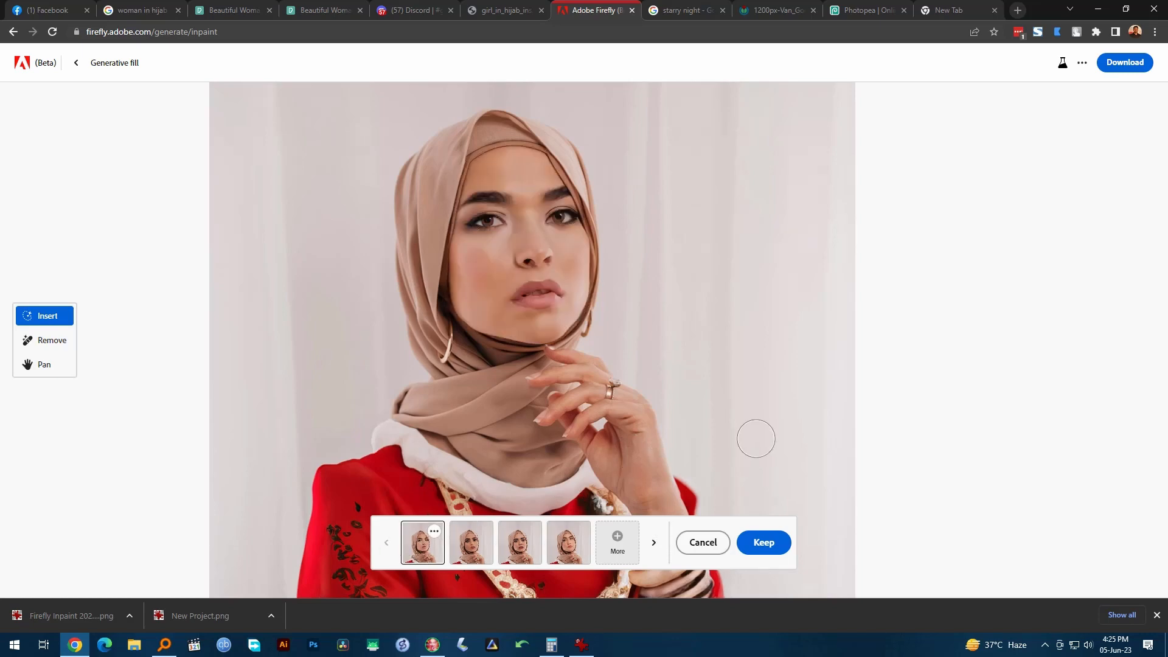
pyautogui.scroll(-1, 756, 438)
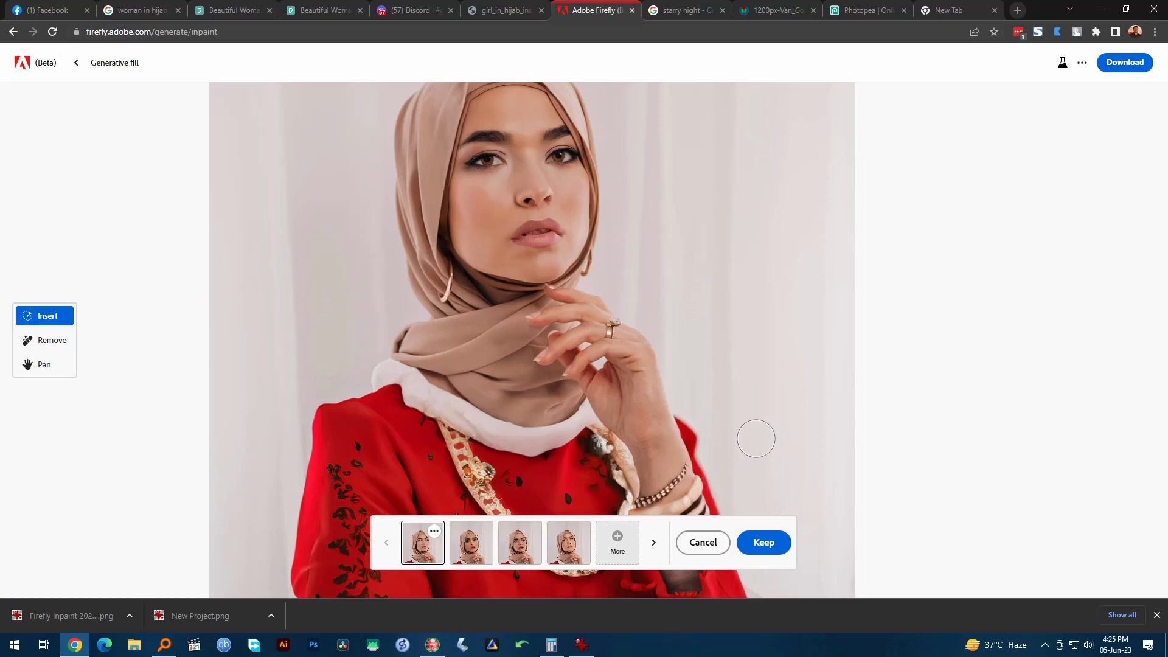
pyautogui.scroll(-2, 756, 439)
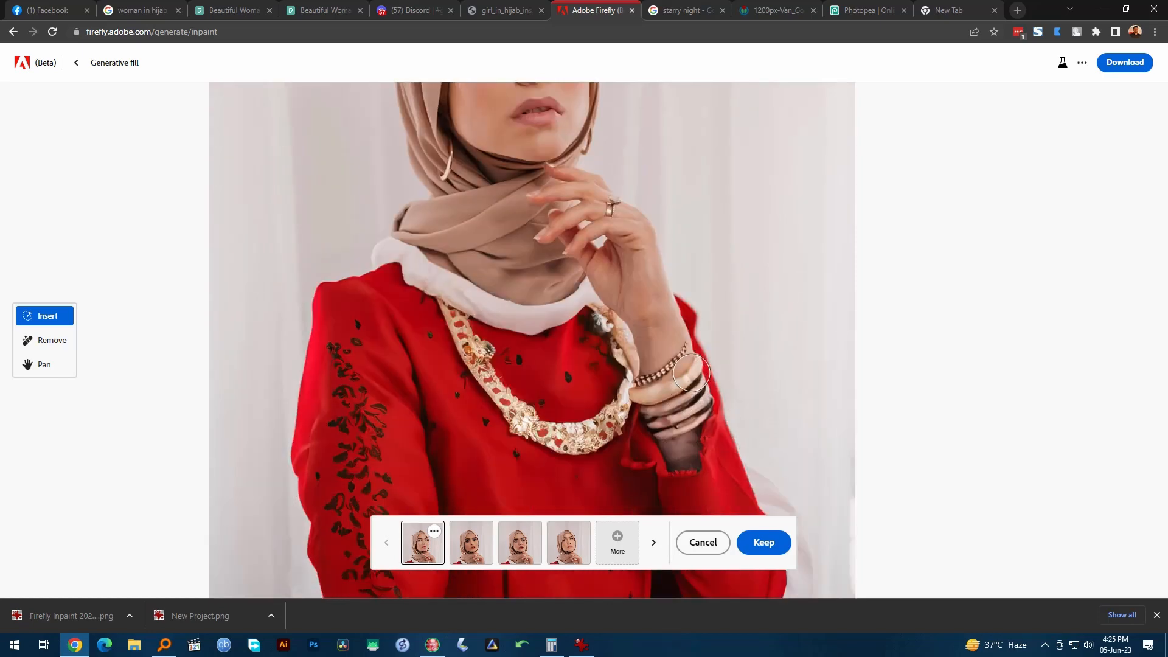
# - Keep the first face variation, then mask the raised wrist's bracelets and sleeve end and generate "hand bangles" there
pyautogui.click(759, 540)
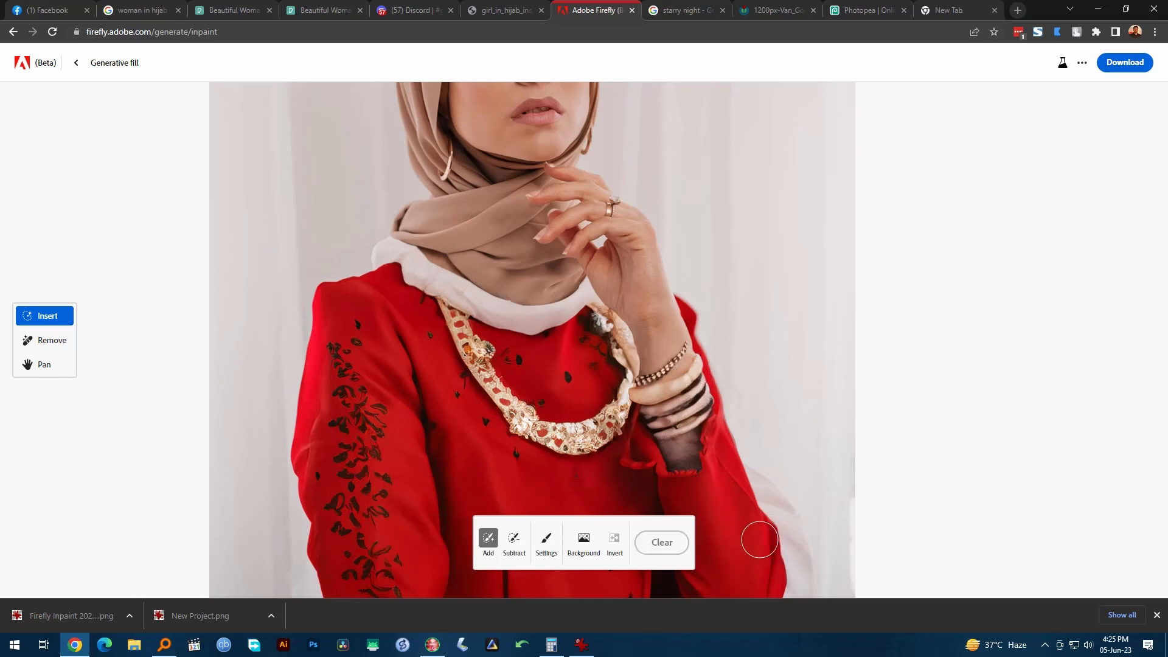
pyautogui.moveTo(686, 369)
pyautogui.mouseDown()
pyautogui.moveTo(684, 452)
pyautogui.moveTo(667, 443)
pyautogui.moveTo(653, 389)
pyautogui.moveTo(679, 362)
pyautogui.mouseUp()
pyautogui.click(417, 555)
pyautogui.write('hand ')
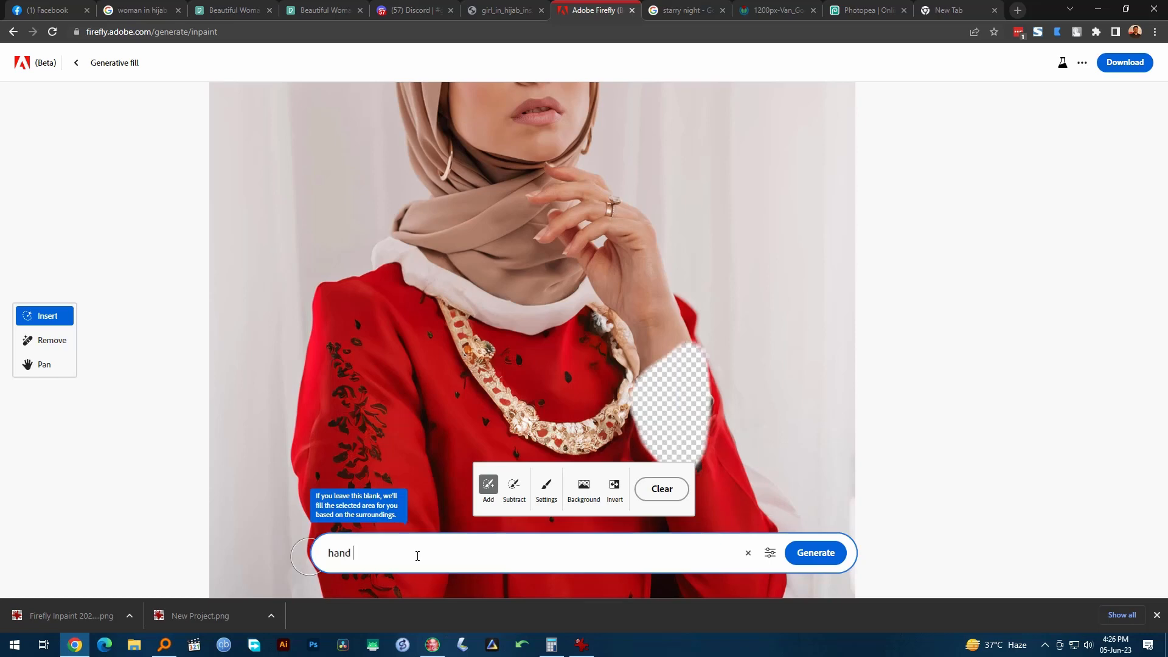
pyautogui.write('bangles')
pyautogui.click(816, 553)
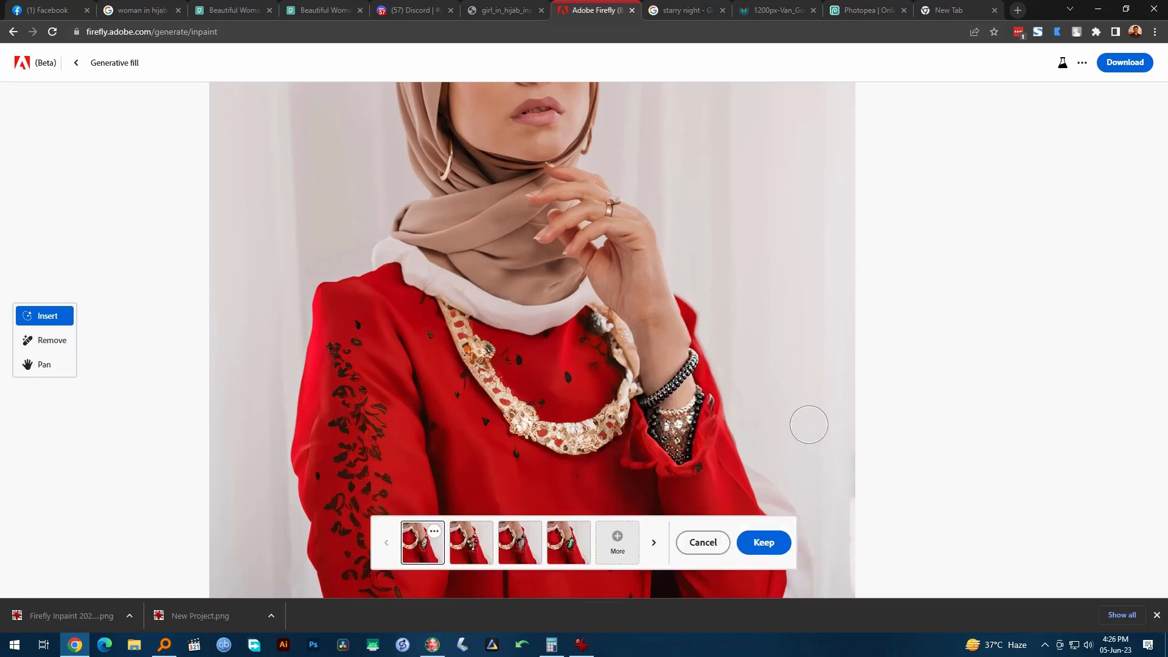
# - Examine the first bangles variation together with the new face, and review the whole portrait down to the red dress
pyautogui.scroll(2, 751, 392)
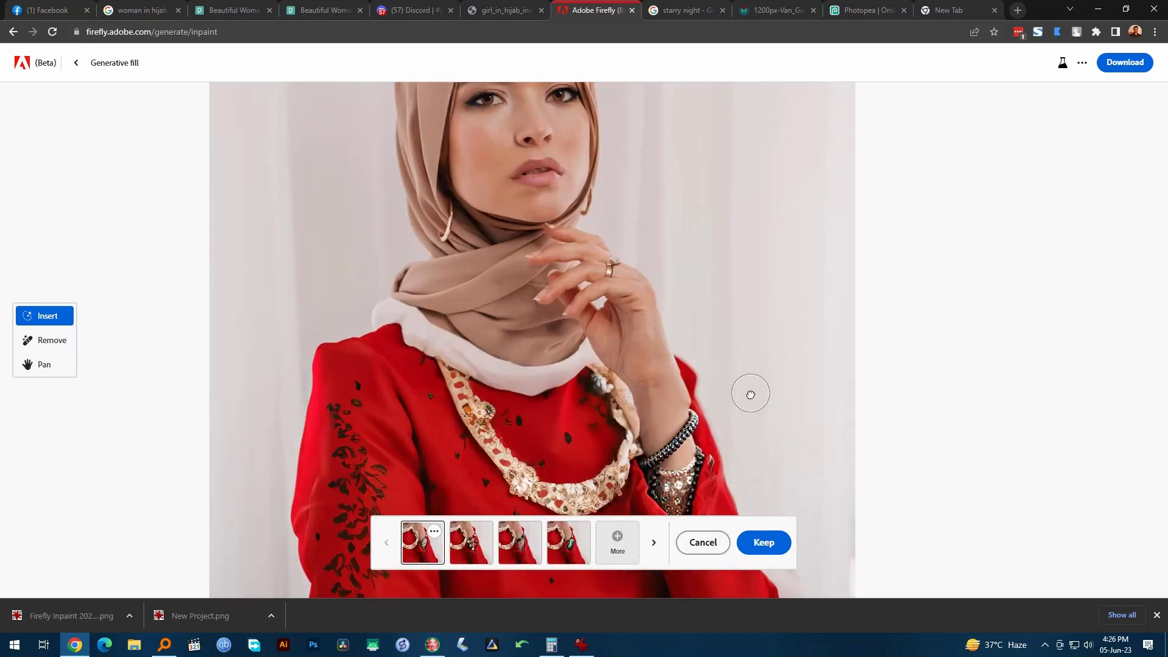
pyautogui.scroll(2, 751, 394)
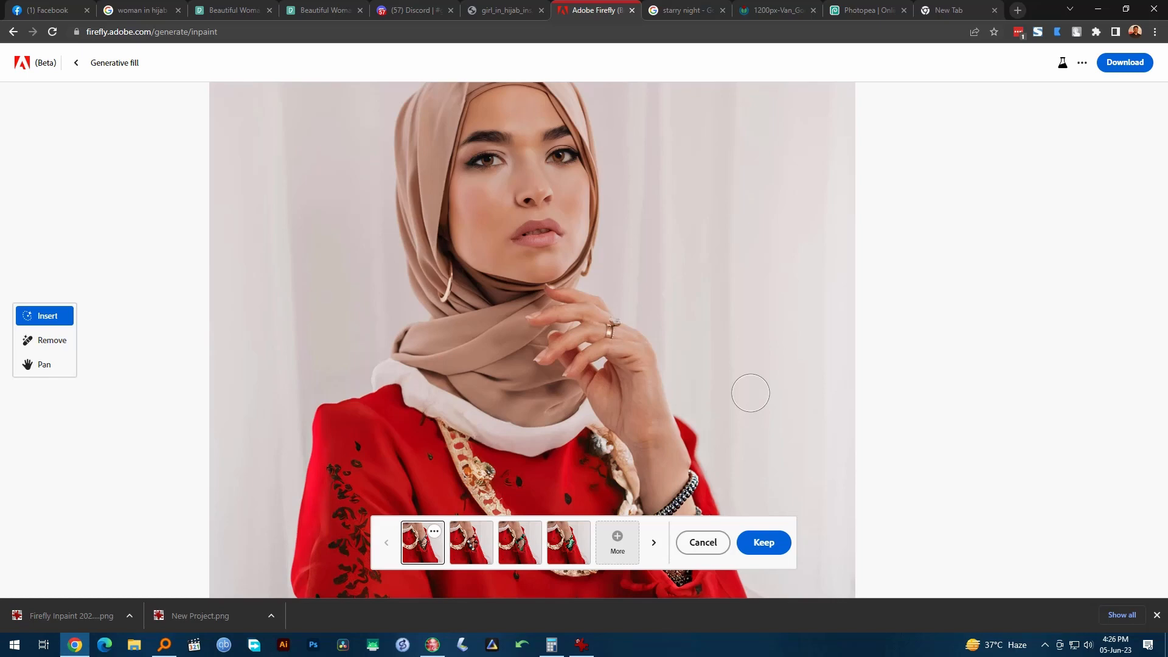
pyautogui.scroll(3, 751, 393)
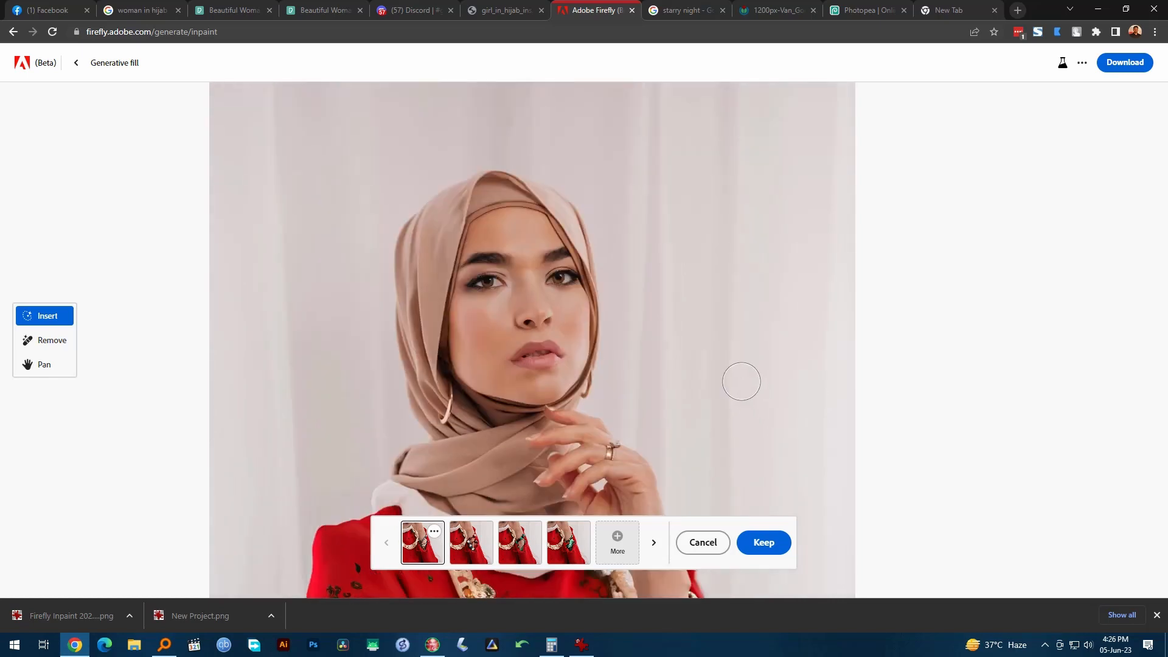
pyautogui.scroll(-3, 741, 381)
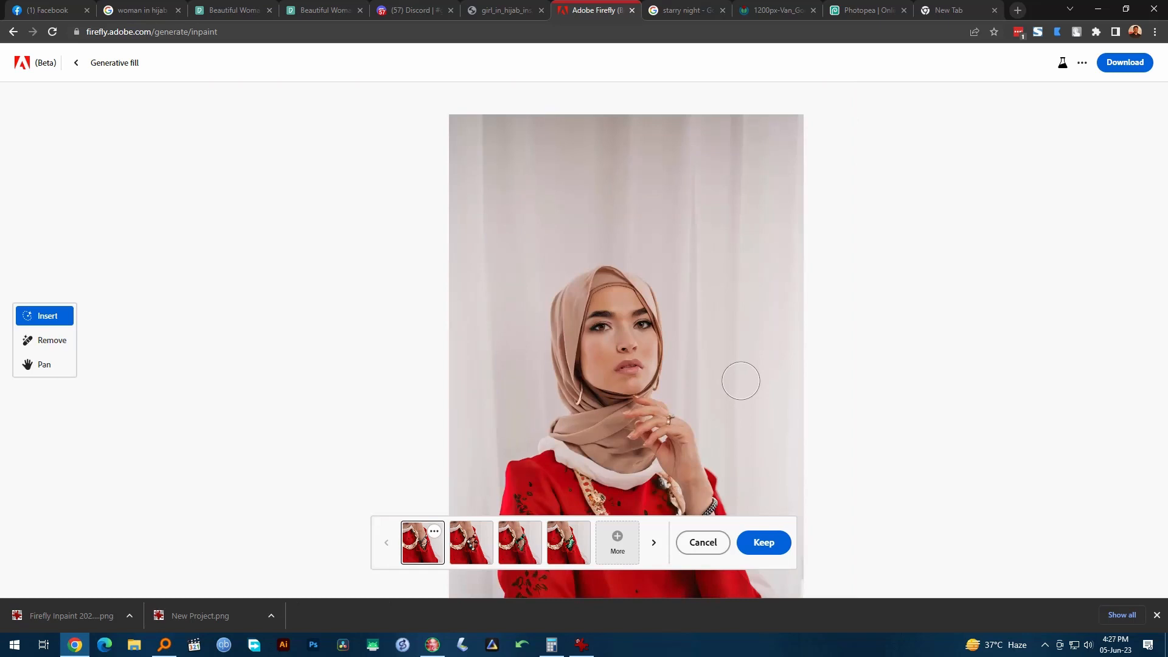
pyautogui.scroll(-2, 741, 381)
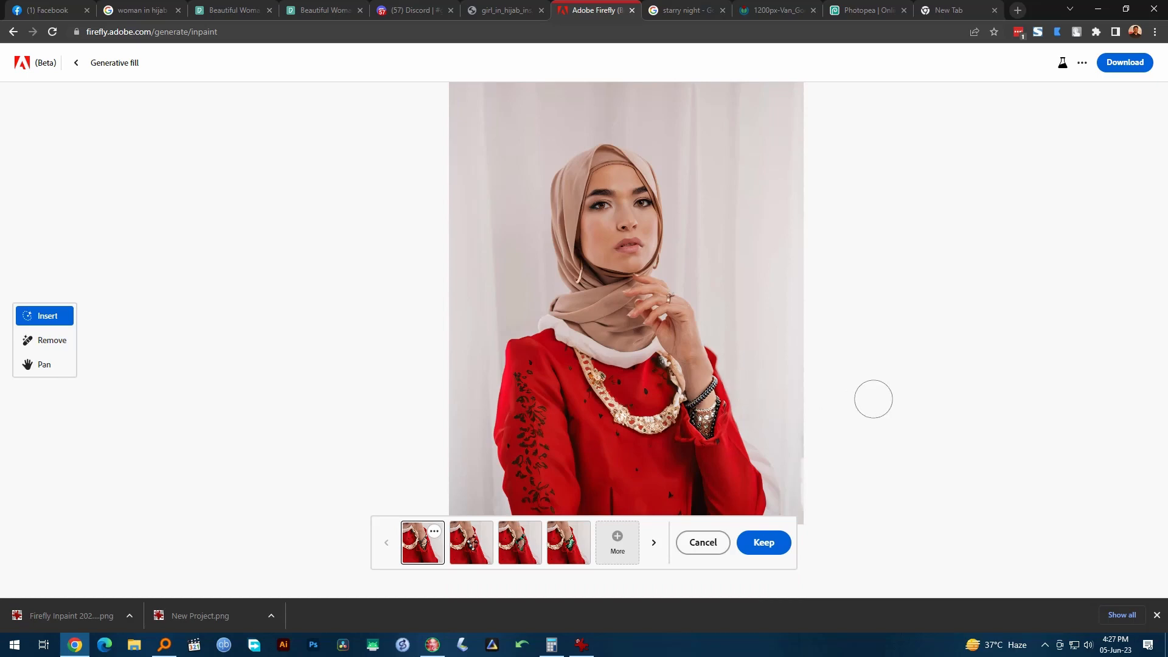